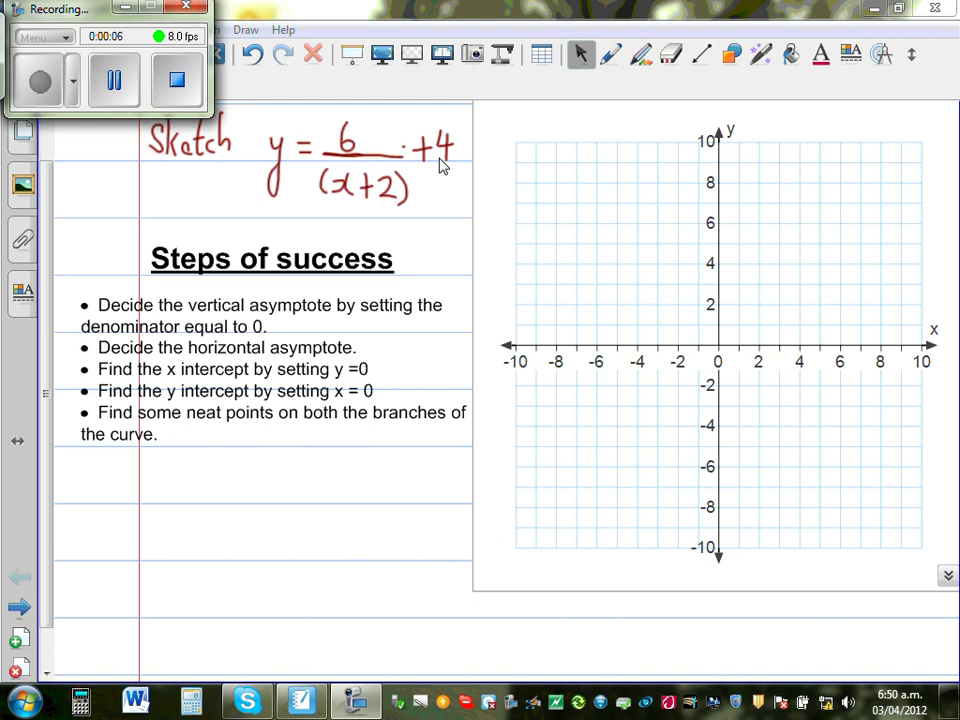
Erase the stray dot beside the fraction bar in y = 6/(x+2) + 4, then return to the pen
click(670, 56)
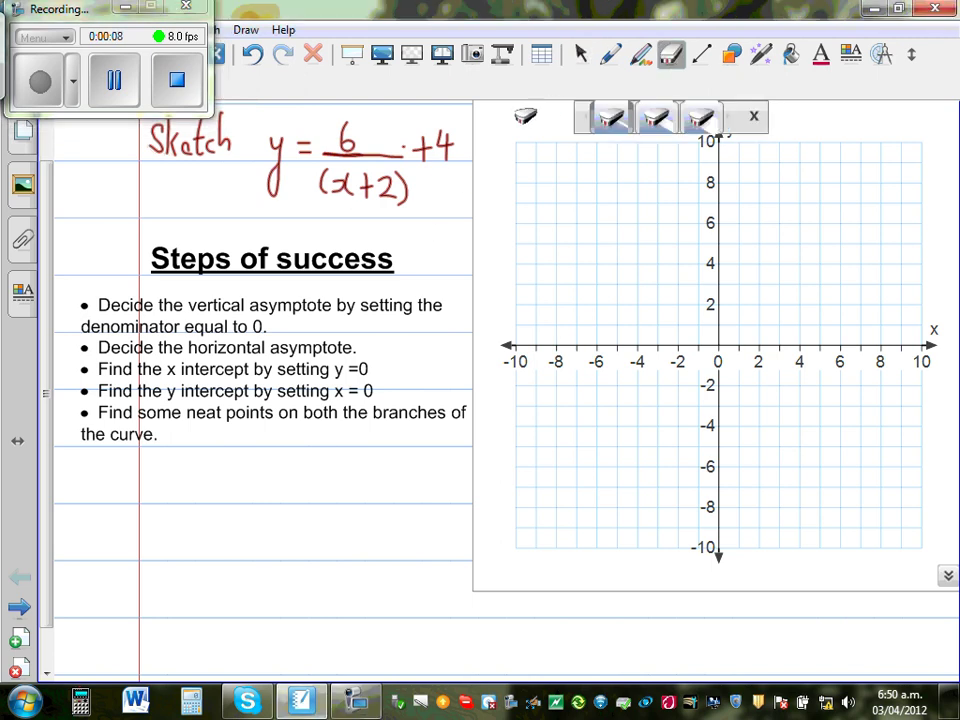
drag(388, 135, 399, 129)
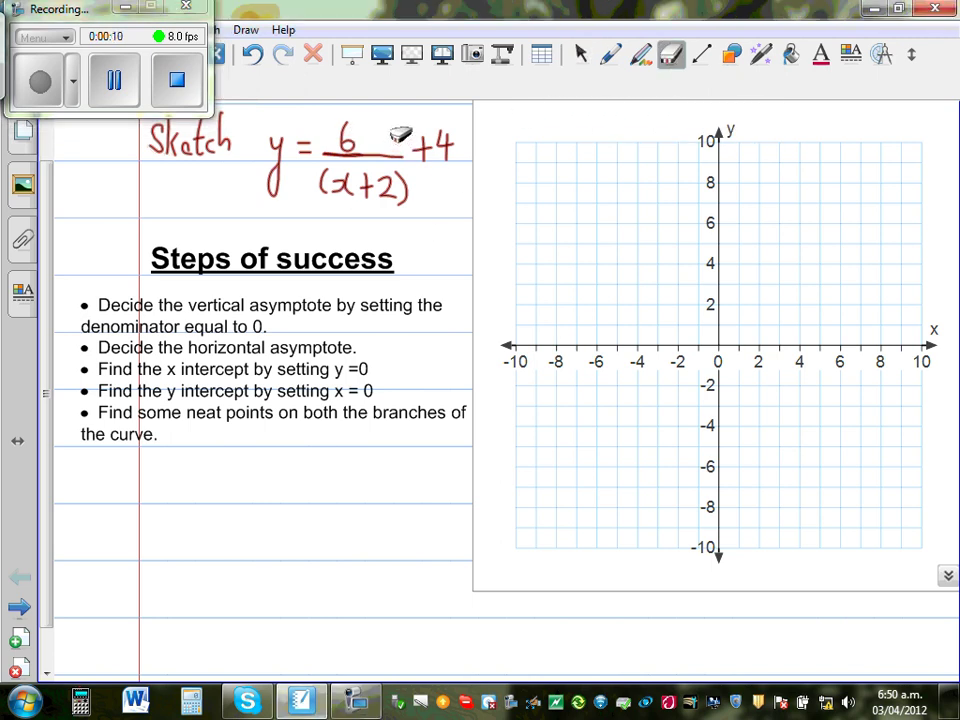
click(610, 56)
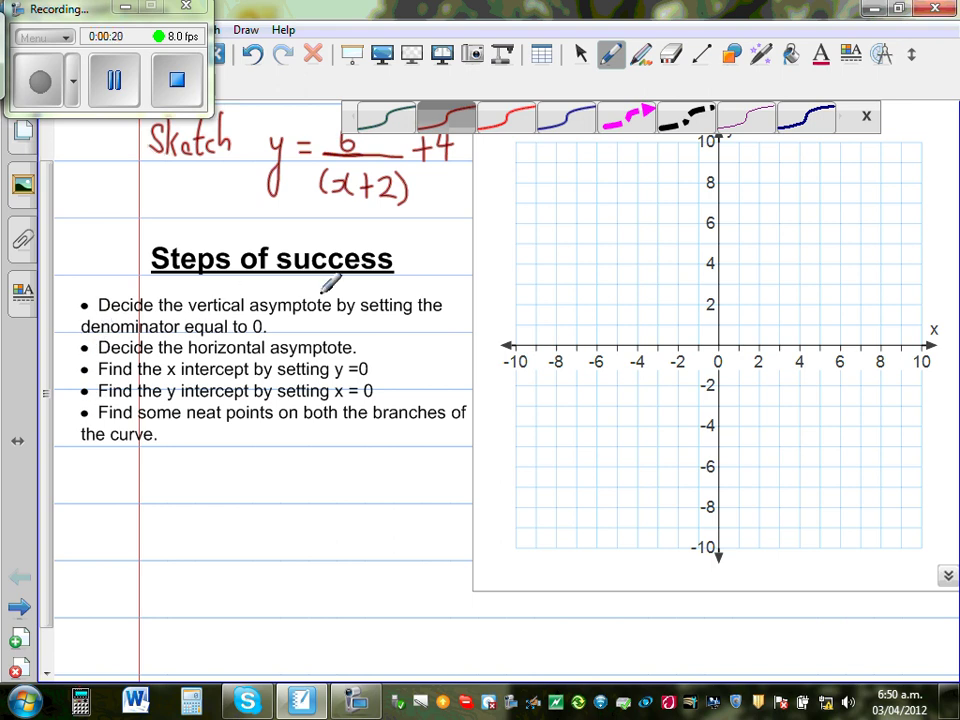
Tick the vertical-asymptote bullet in red and write step ① x+2=0 below the list
click(867, 117)
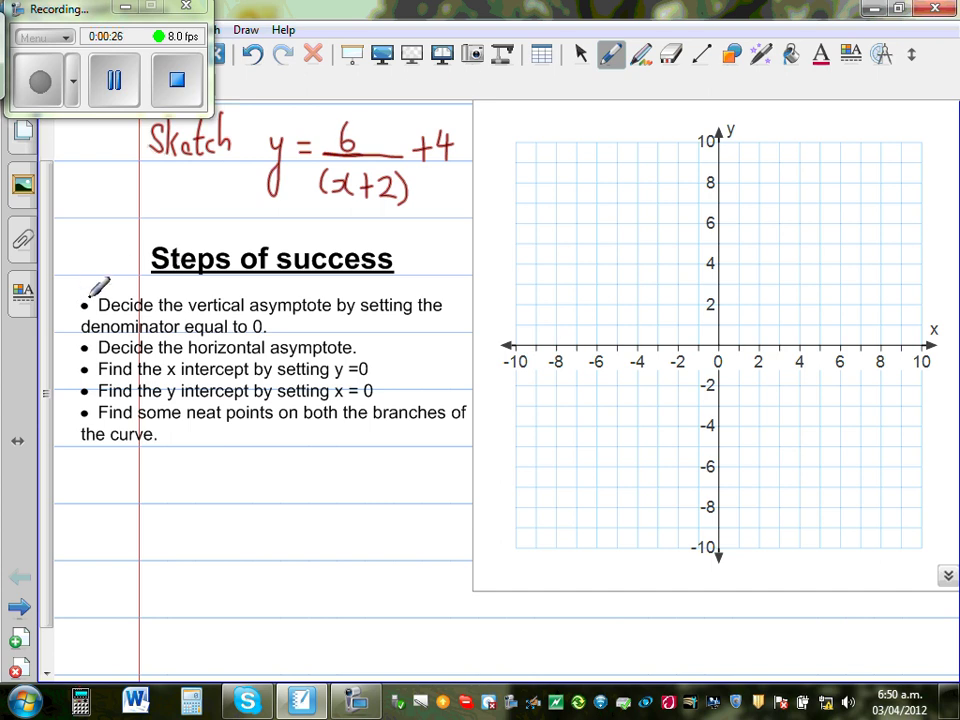
drag(70, 302, 88, 295)
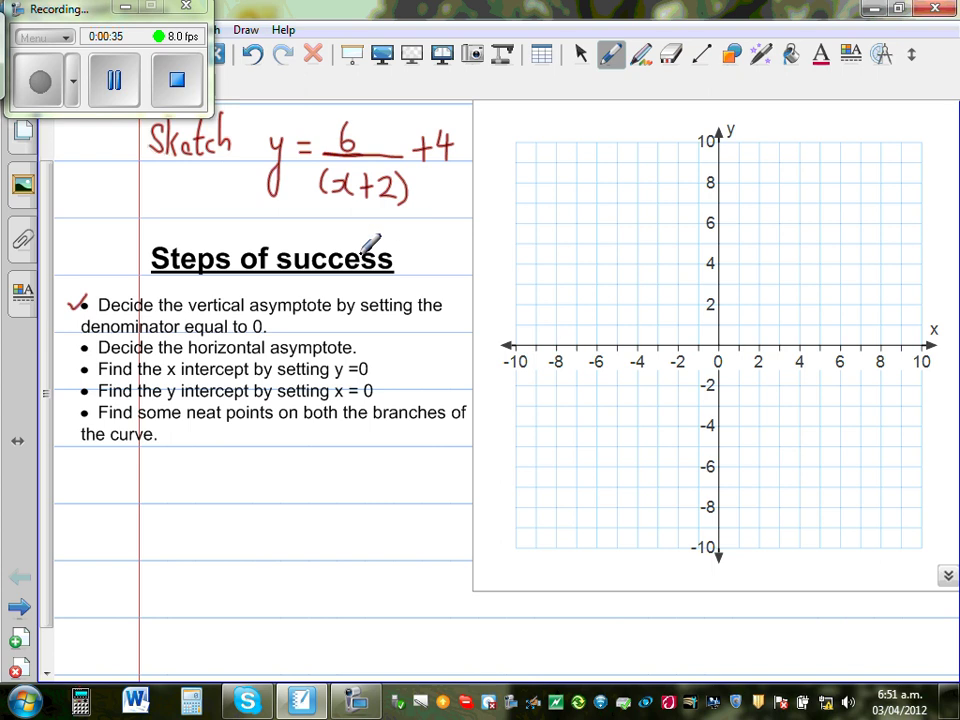
mouse_move(74, 475)
mouse_down()
mouse_move(73, 496)
mouse_move(64, 494)
mouse_move(72, 466)
mouse_move(128, 490)
mouse_move(169, 484)
mouse_up()
mouse_move(159, 472)
mouse_down()
mouse_move(159, 496)
mouse_move(225, 478)
mouse_up()
drag(209, 488, 299, 479)
Continue the working with ⇒ x=-2 and draw a box around x=-2
drag(279, 487, 330, 494)
mouse_move(355, 477)
mouse_down()
mouse_move(345, 494)
mouse_move(381, 478)
mouse_up()
mouse_move(366, 488)
mouse_down()
mouse_move(427, 476)
mouse_move(436, 487)
mouse_up()
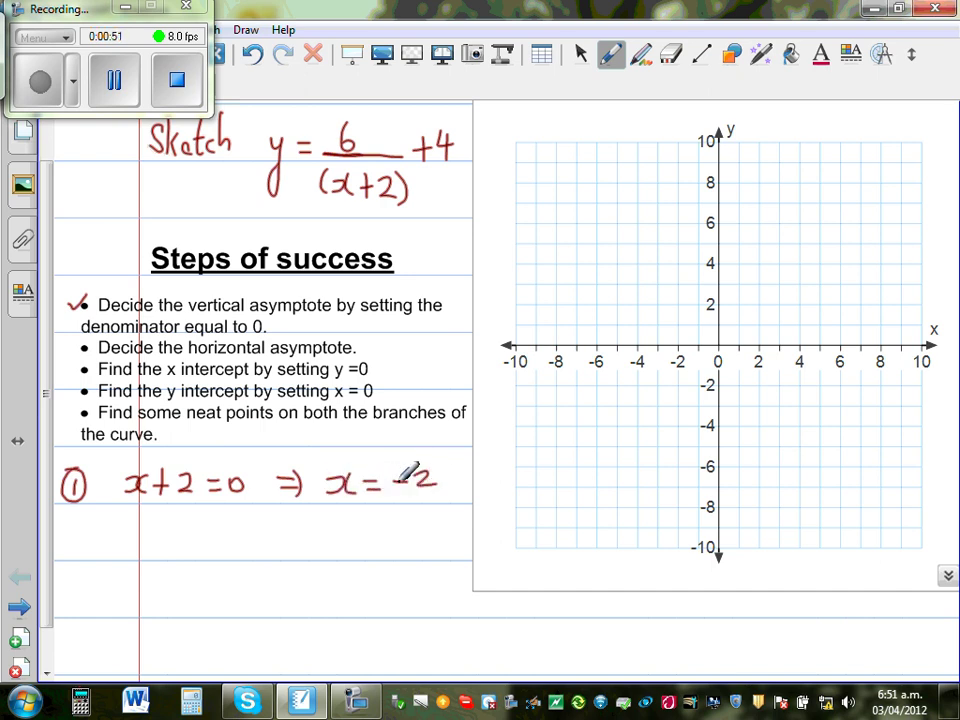
mouse_move(322, 457)
mouse_down()
mouse_move(322, 497)
mouse_move(448, 507)
mouse_move(450, 454)
mouse_move(322, 456)
mouse_up()
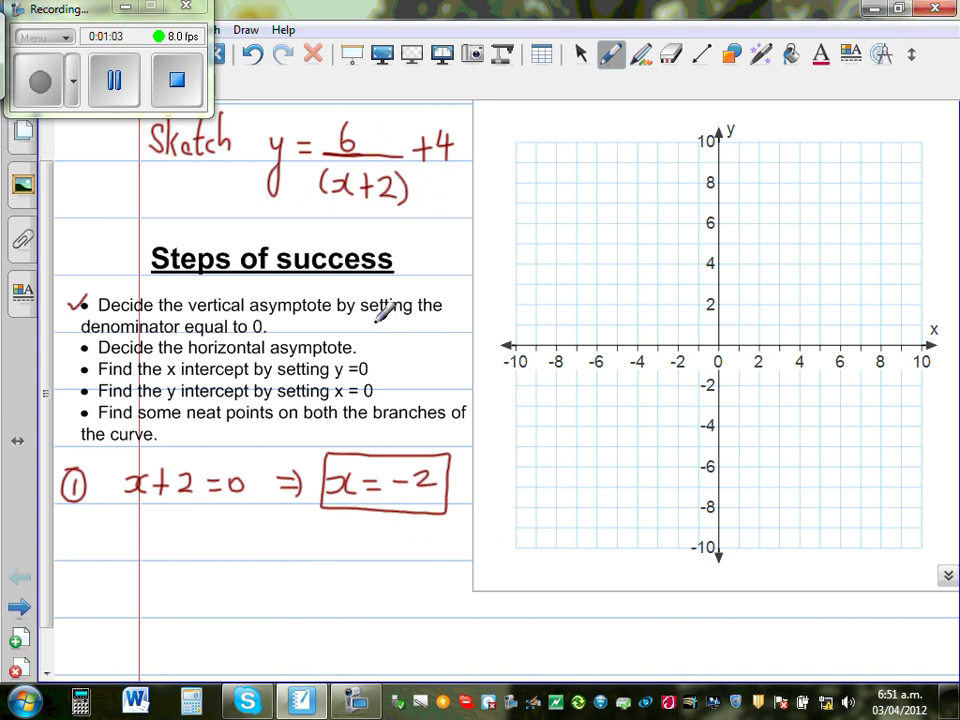
click(81, 702)
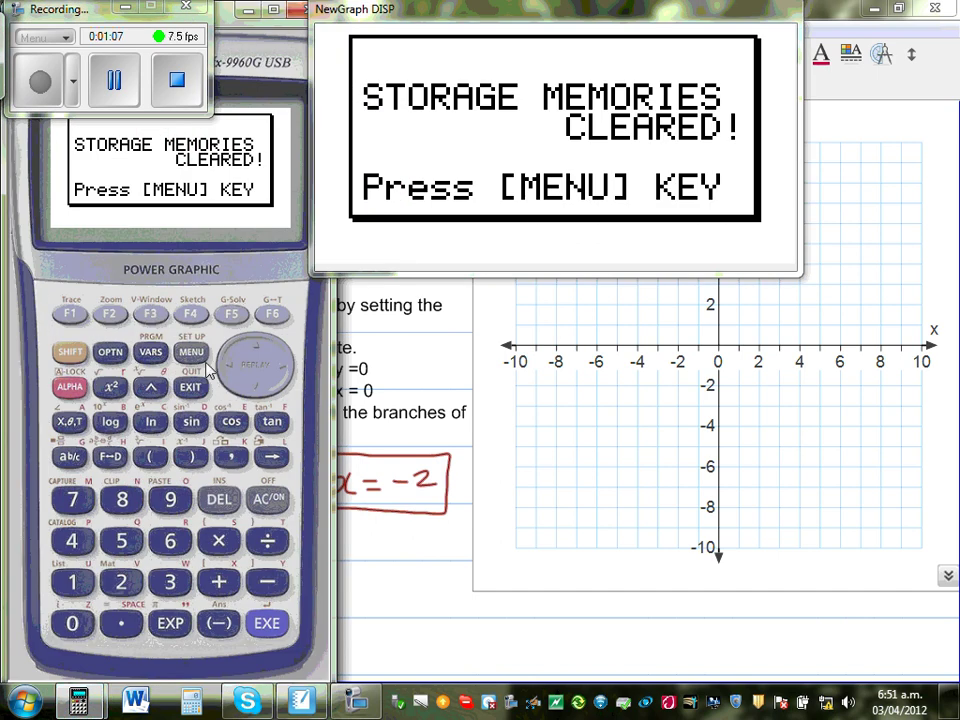
In RUN-MAT mode, evaluate 6÷0 and dismiss the resulting Ma ERROR
click(192, 353)
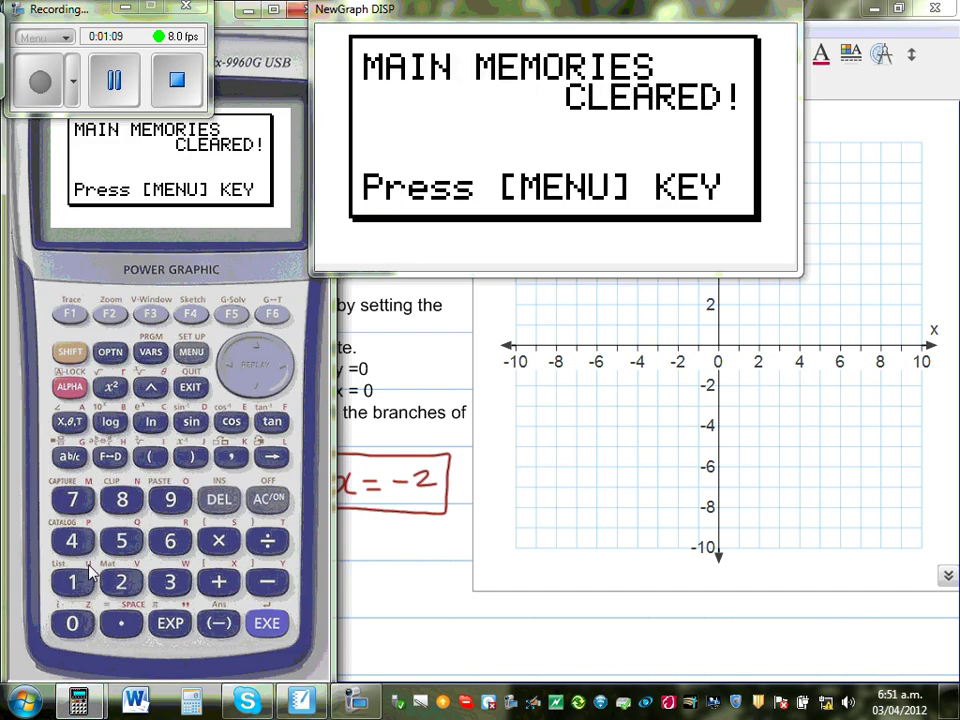
click(191, 353)
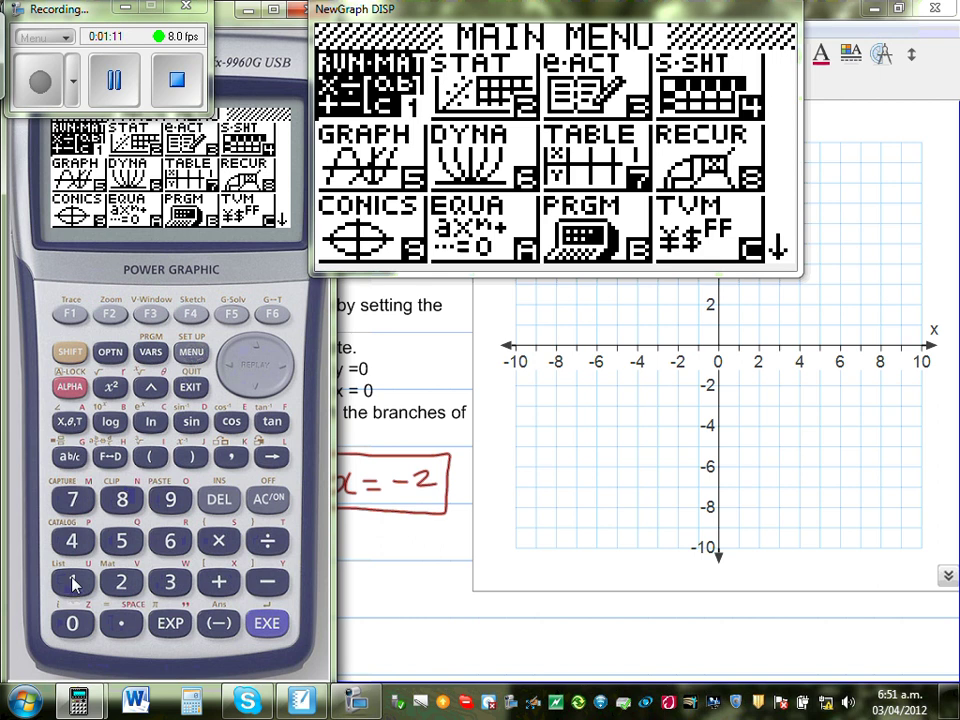
key(1)
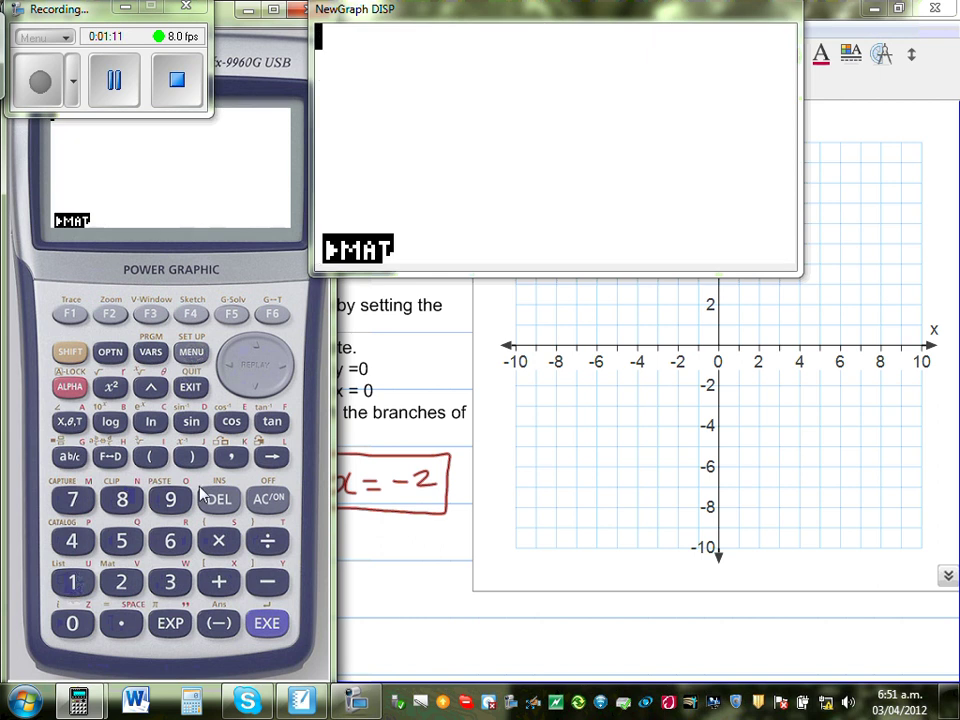
click(170, 541)
click(267, 541)
click(72, 623)
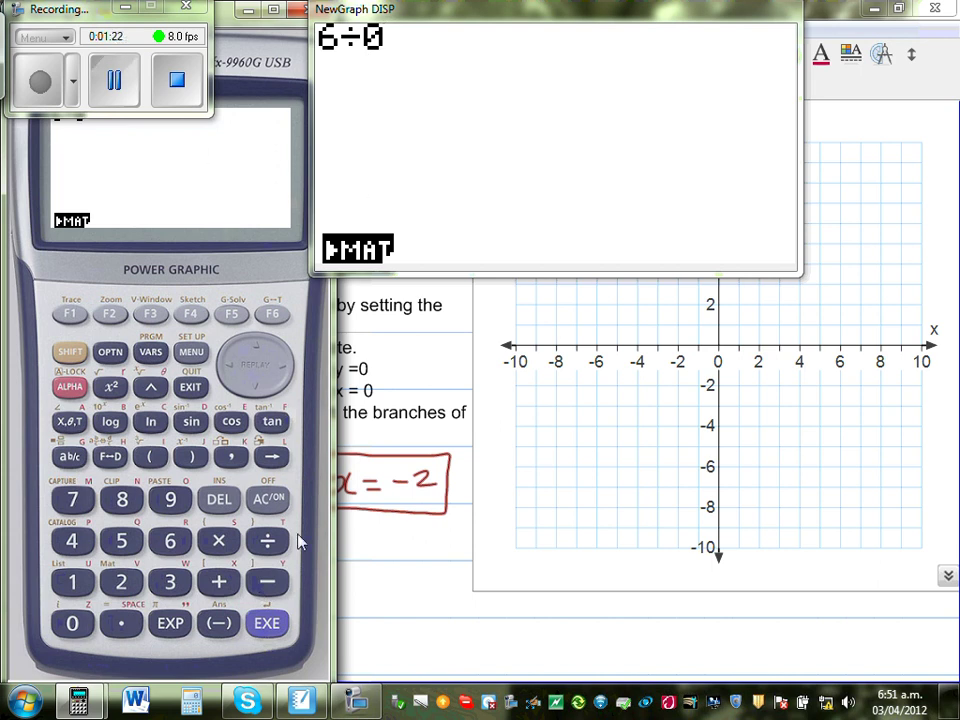
click(266, 623)
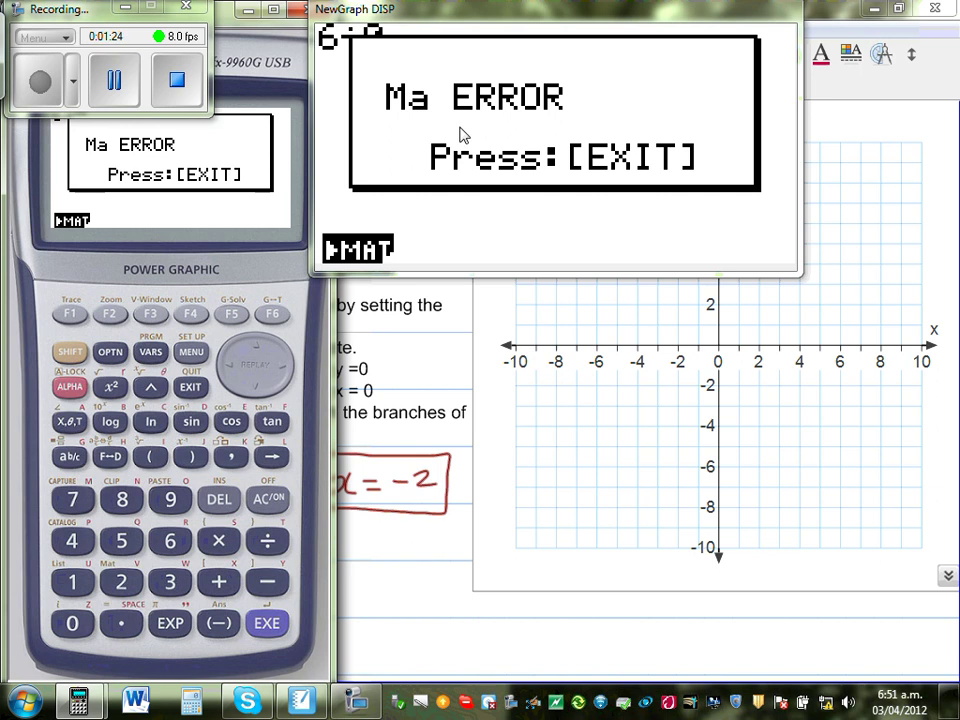
click(193, 387)
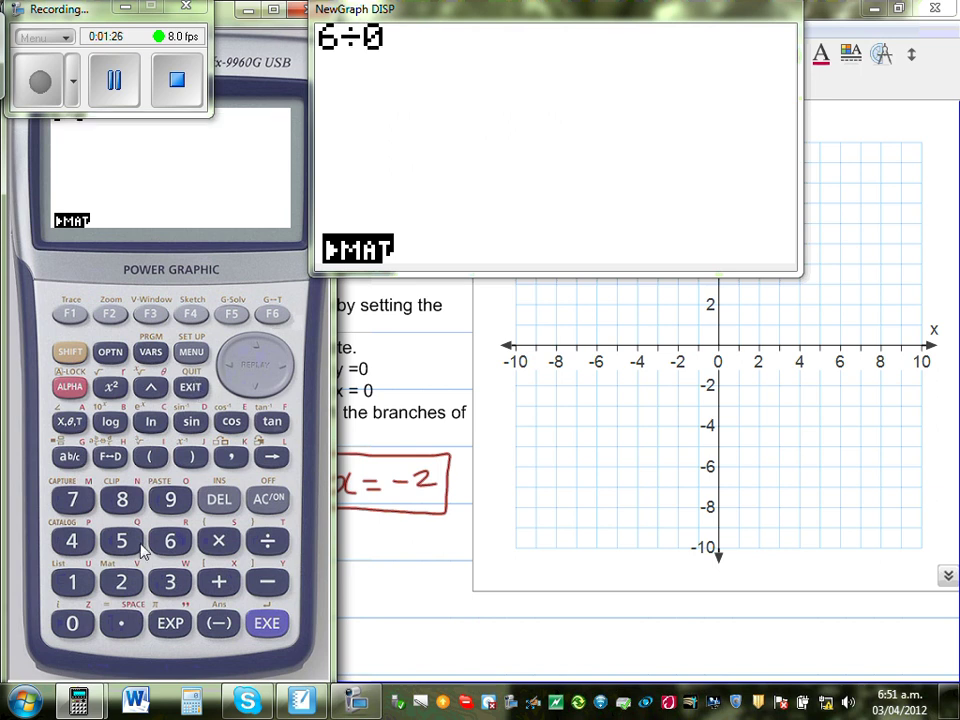
Clear the entry, evaluate 8÷0 to get another Ma ERROR, then close the emulator
click(269, 508)
click(122, 500)
click(267, 540)
click(83, 620)
click(267, 622)
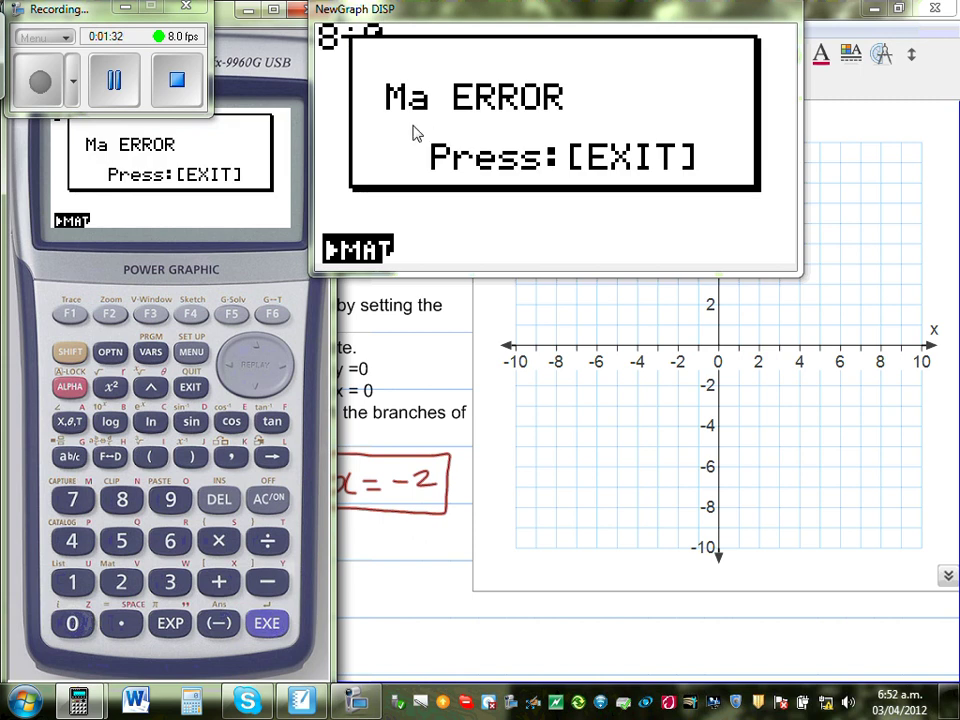
click(191, 389)
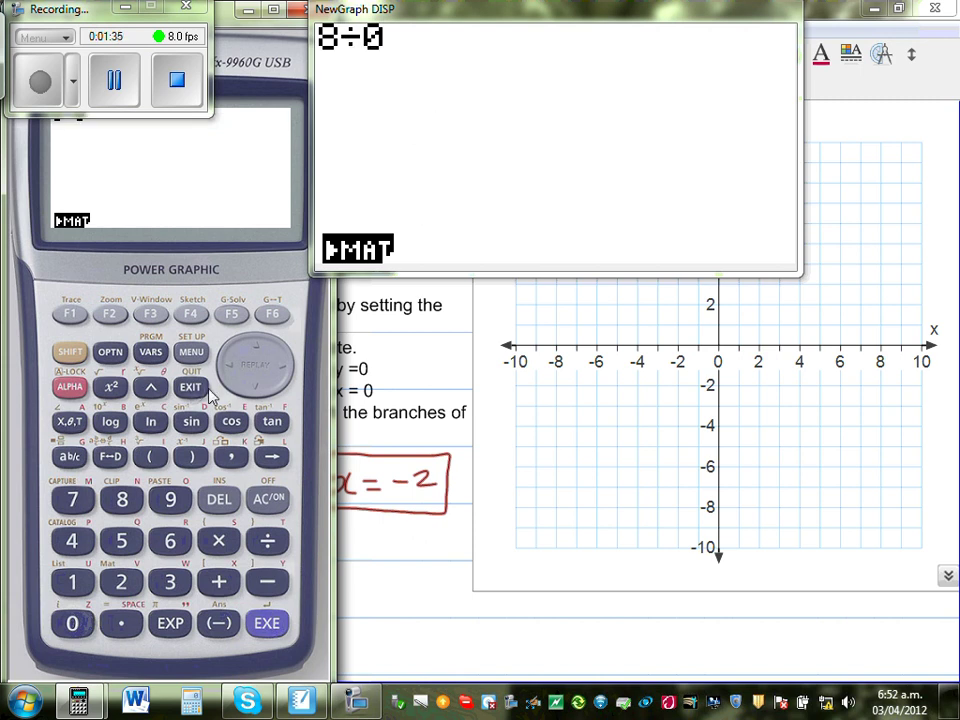
click(387, 572)
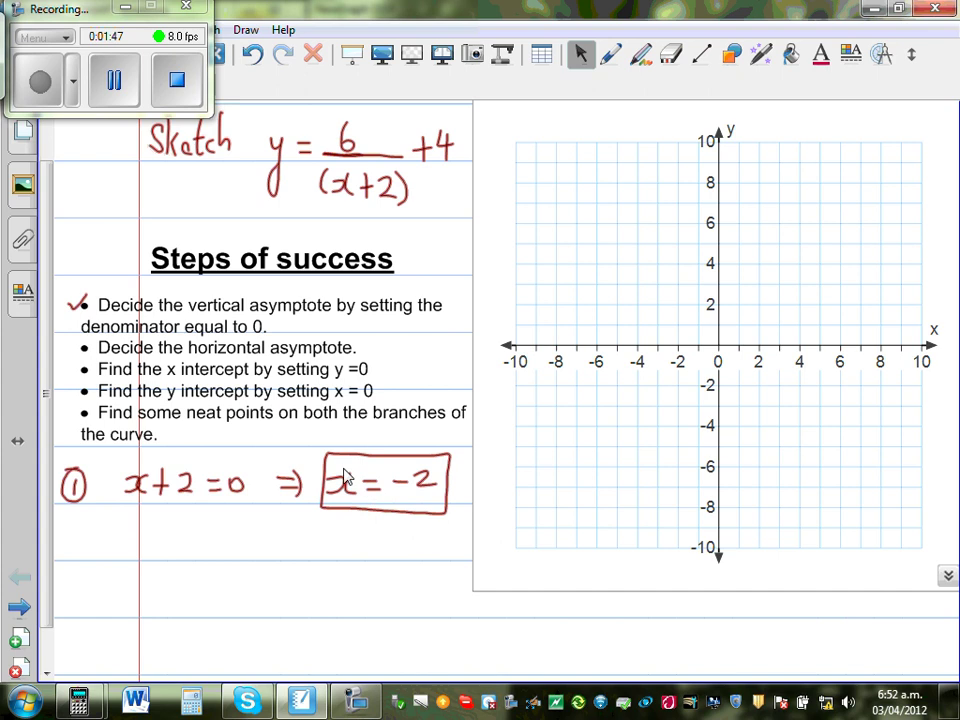
Draw a dashed blue vertical line at x=-2 with the Lines tool
click(701, 55)
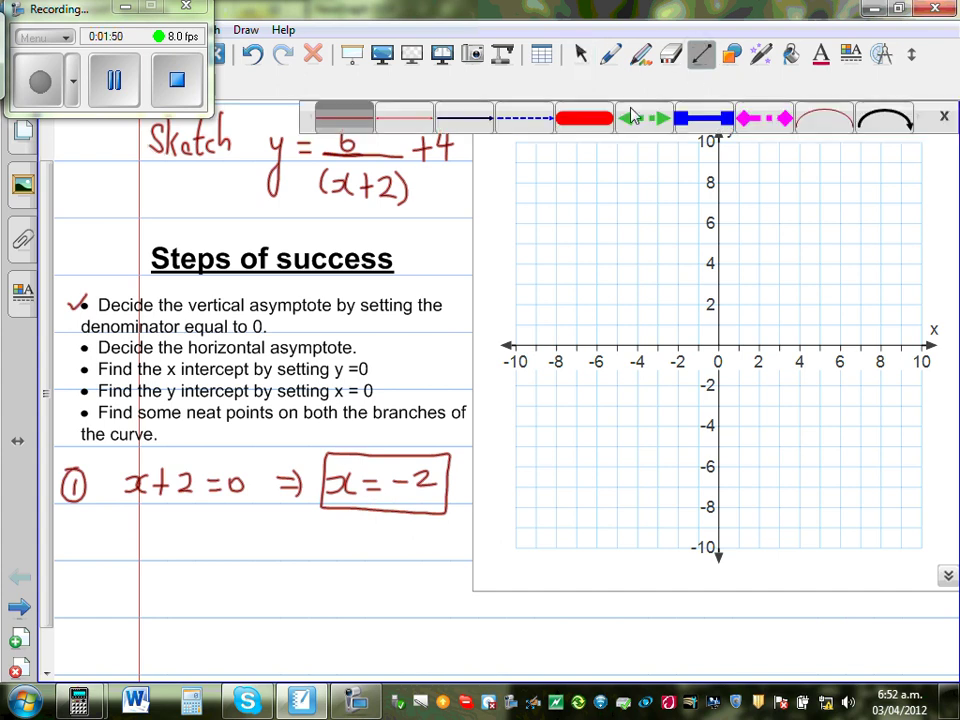
click(537, 122)
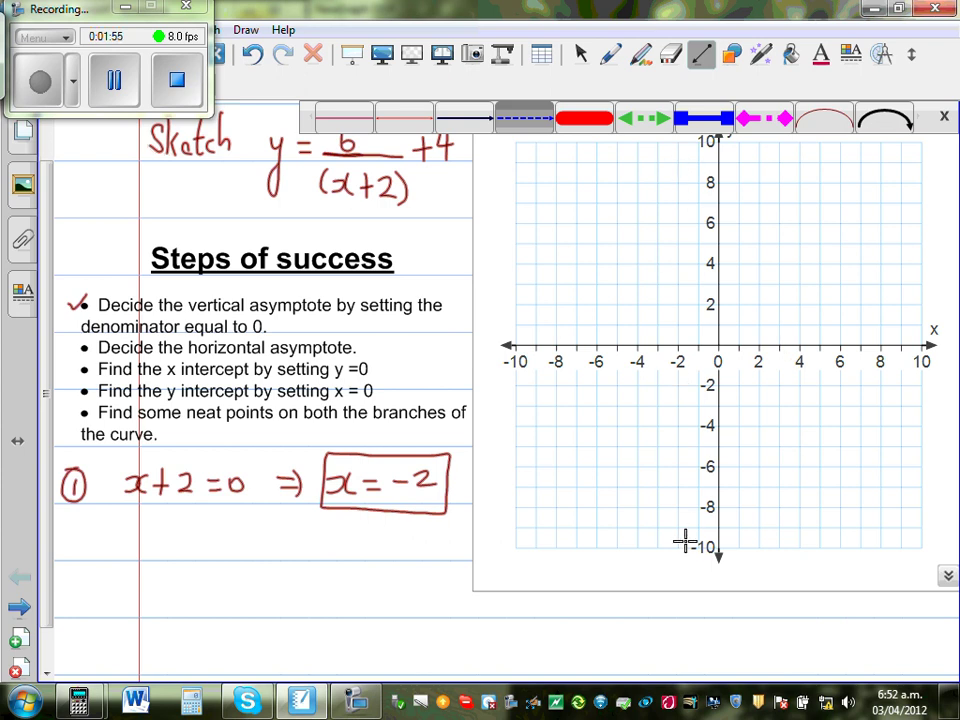
drag(679, 546, 690, 155)
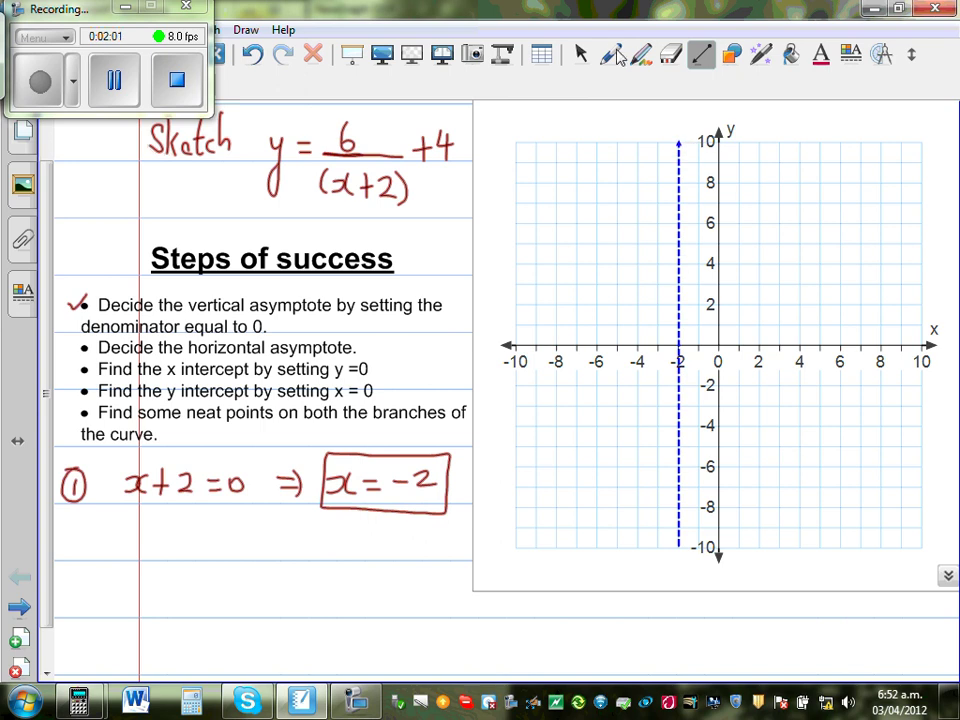
Add blue arrowheads at both ends of the x=-2 asymptote, erasing a stray mark
click(610, 57)
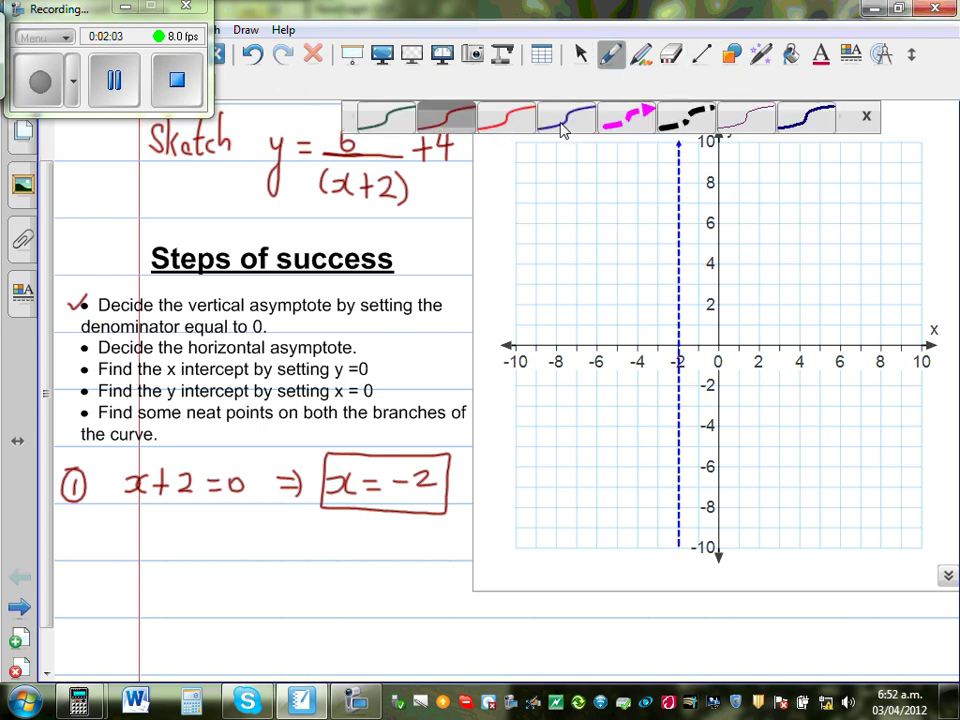
click(563, 130)
mouse_move(677, 544)
mouse_down()
mouse_move(688, 535)
mouse_move(677, 536)
mouse_up()
click(672, 57)
click(610, 54)
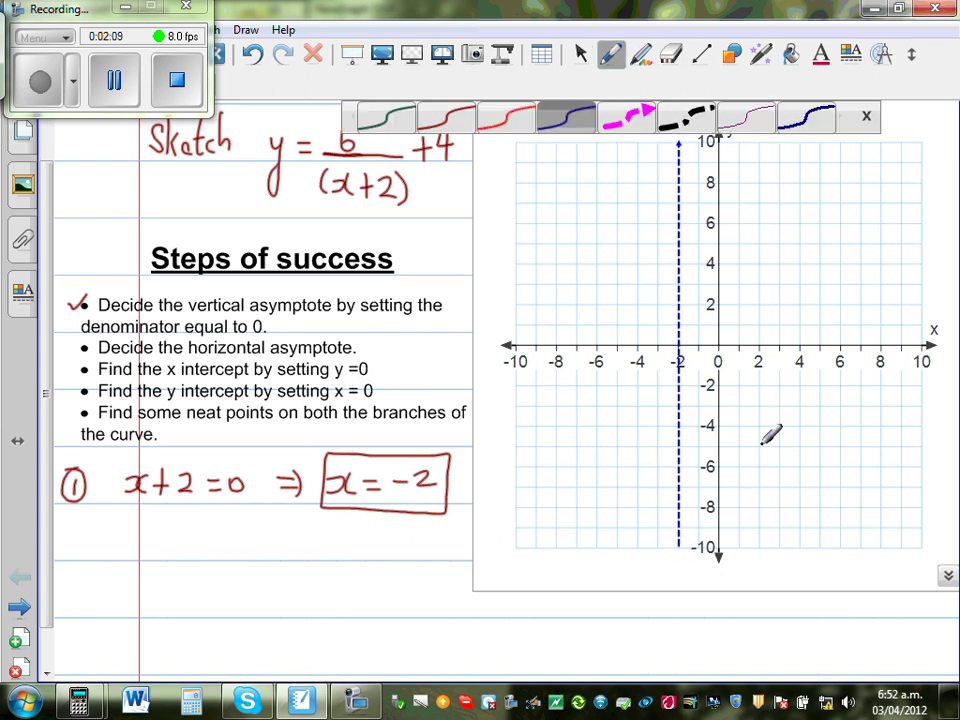
drag(674, 538, 680, 545)
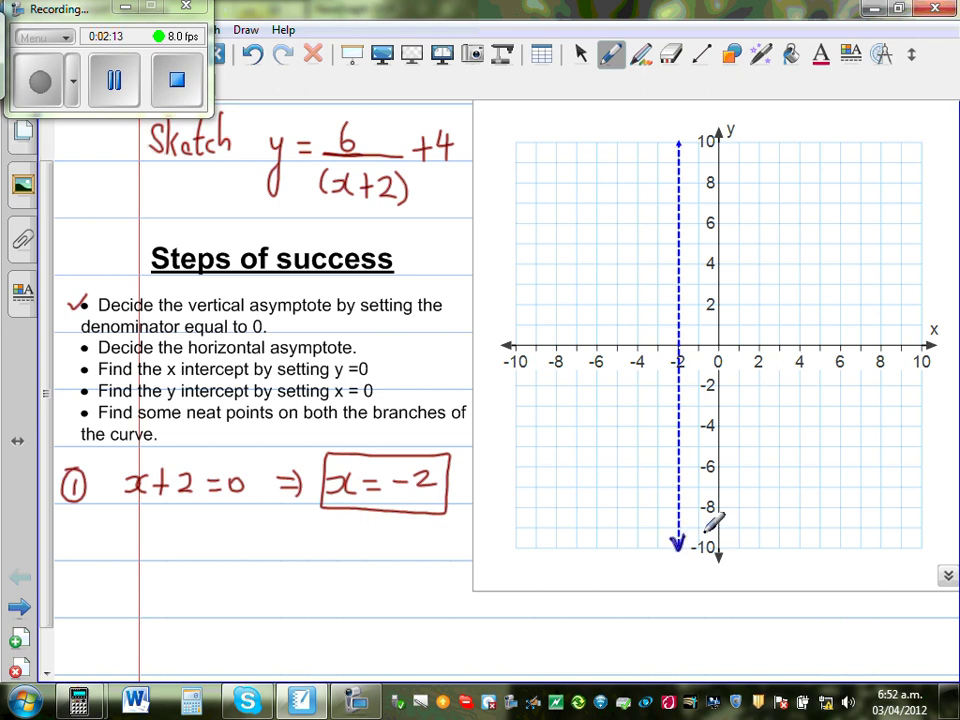
drag(670, 139, 677, 143)
Write the label x= above the vertical asymptote
mouse_move(646, 121)
mouse_down()
mouse_move(643, 139)
mouse_move(663, 124)
mouse_up()
drag(651, 133, 708, 131)
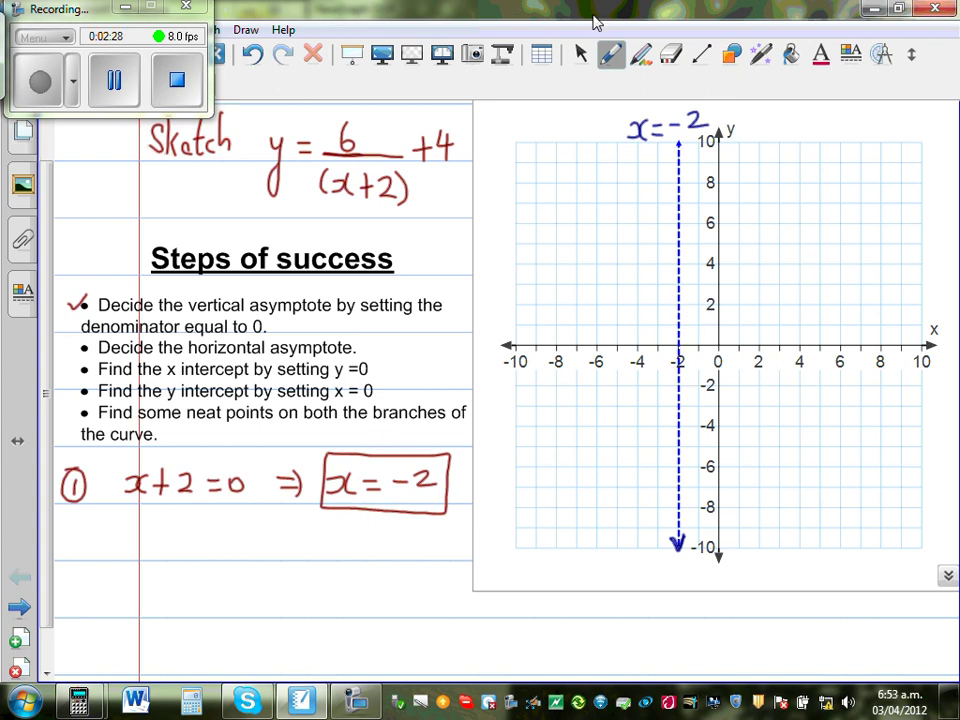
click(610, 58)
Tick the horizontal-asymptote bullet in red, circle +4 in the equation, and begin step ②
click(507, 118)
drag(68, 345, 89, 342)
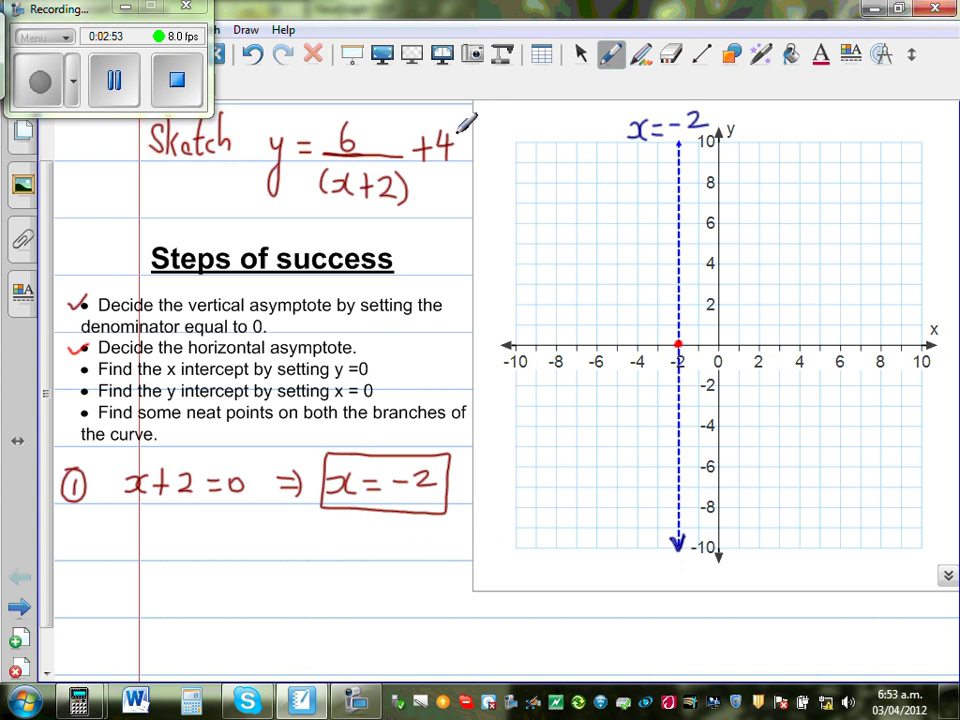
mouse_move(455, 130)
mouse_down()
mouse_move(411, 152)
mouse_move(413, 170)
mouse_move(445, 178)
mouse_move(458, 136)
mouse_up()
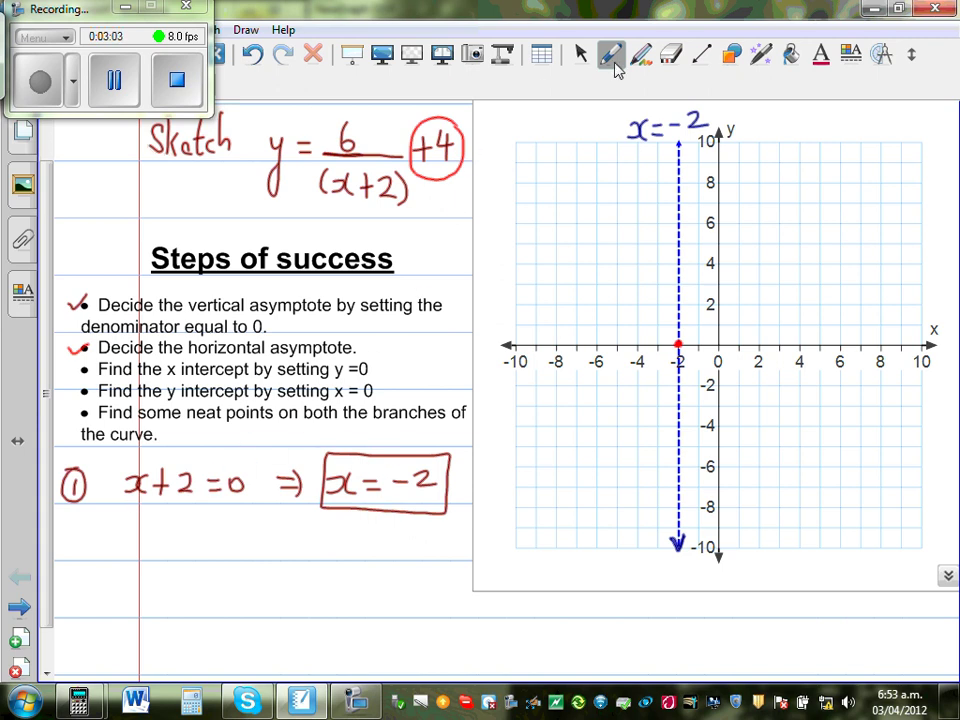
mouse_move(66, 538)
mouse_down()
mouse_move(76, 550)
mouse_move(80, 534)
mouse_move(128, 538)
mouse_move(108, 598)
mouse_up()
Complete step ② as y = 4 and draw a dashed line along y = 4 across the grid
drag(153, 538, 207, 547)
drag(200, 528, 200, 570)
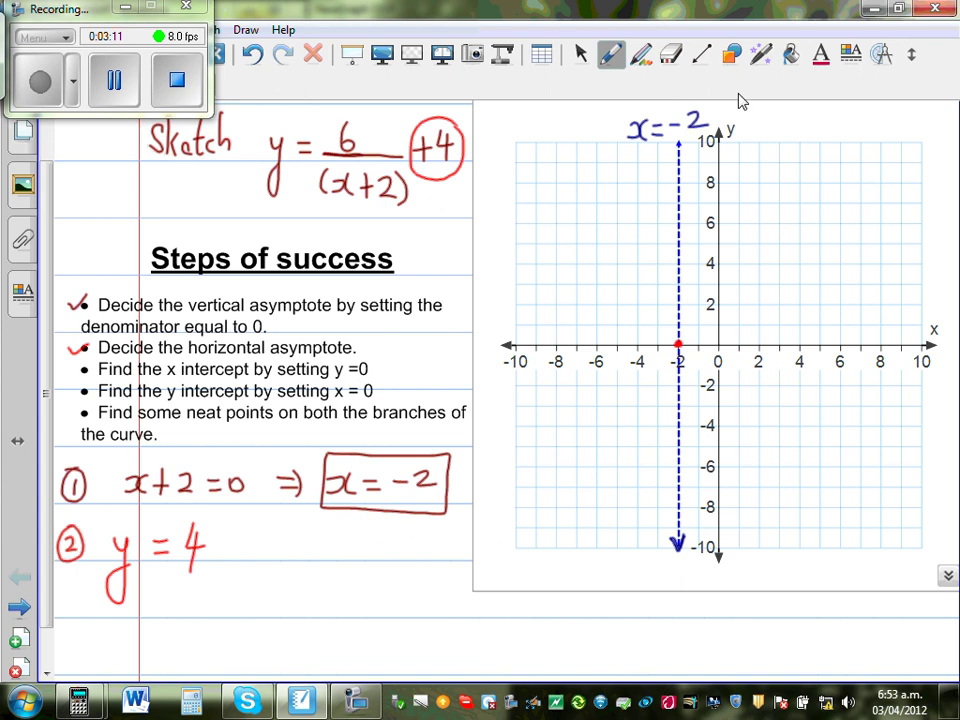
click(702, 55)
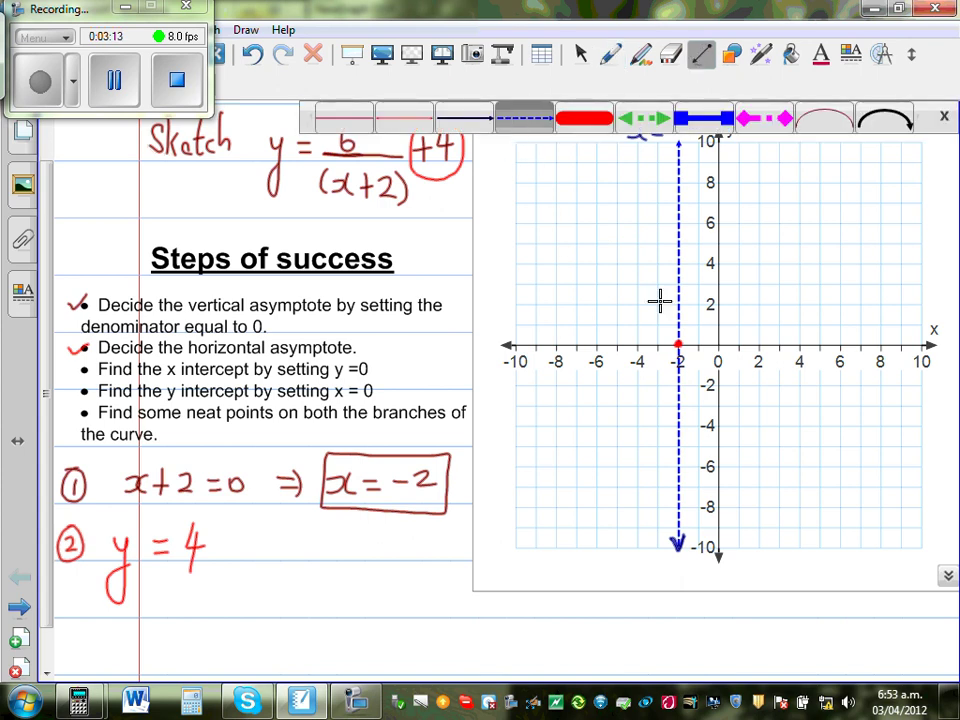
drag(517, 265, 915, 277)
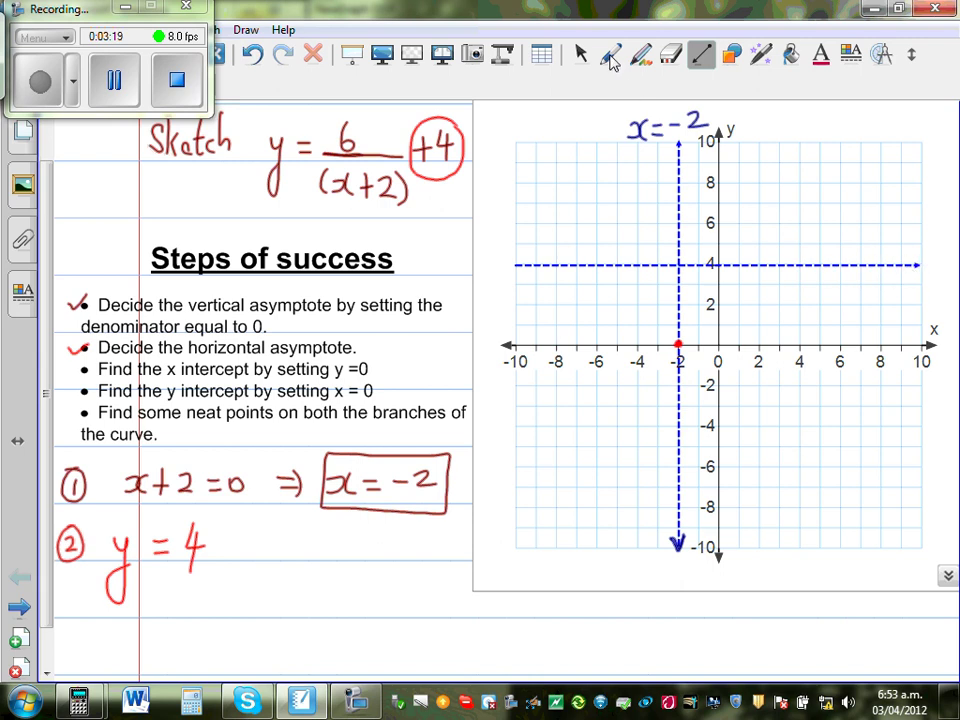
Add an arrowhead to the left end of the line and label it y=4
click(610, 56)
drag(525, 259, 525, 269)
mouse_move(895, 245)
mouse_down()
mouse_move(893, 287)
mouse_move(925, 248)
mouse_move(948, 261)
mouse_move(944, 272)
mouse_up()
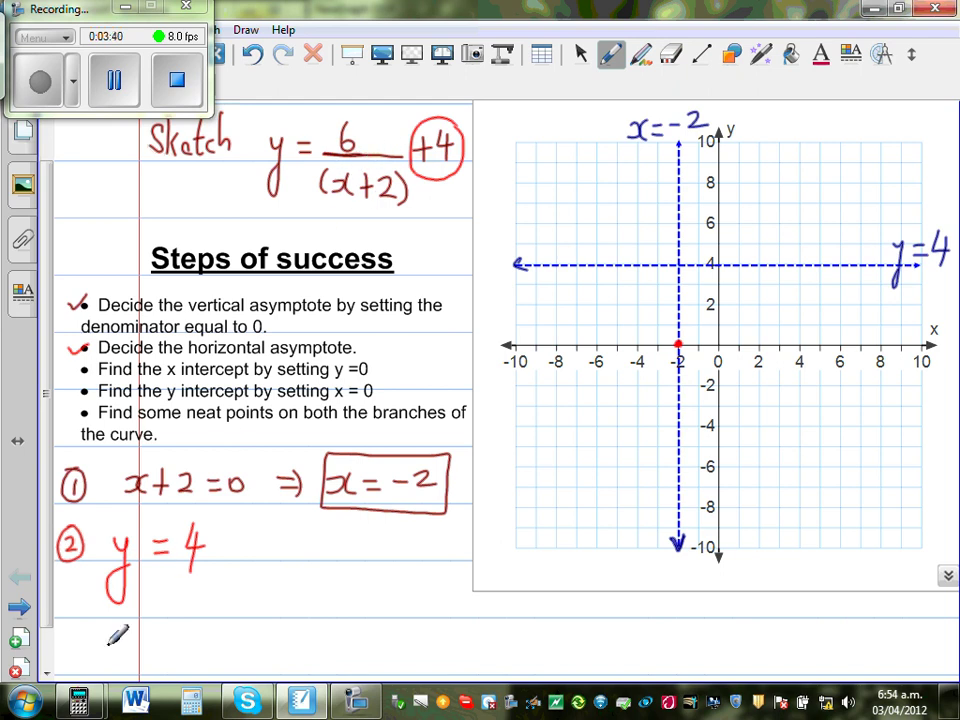
Clear the old 8÷0 entry on the calculator emulator and return to the notebook pen
mouse_move(79, 700)
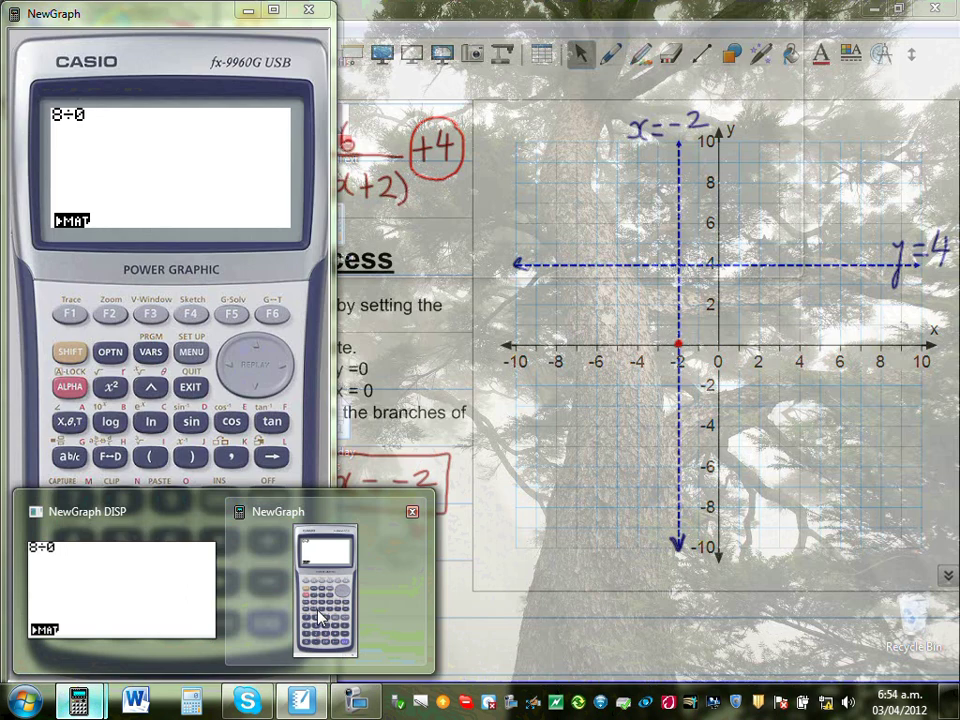
click(322, 612)
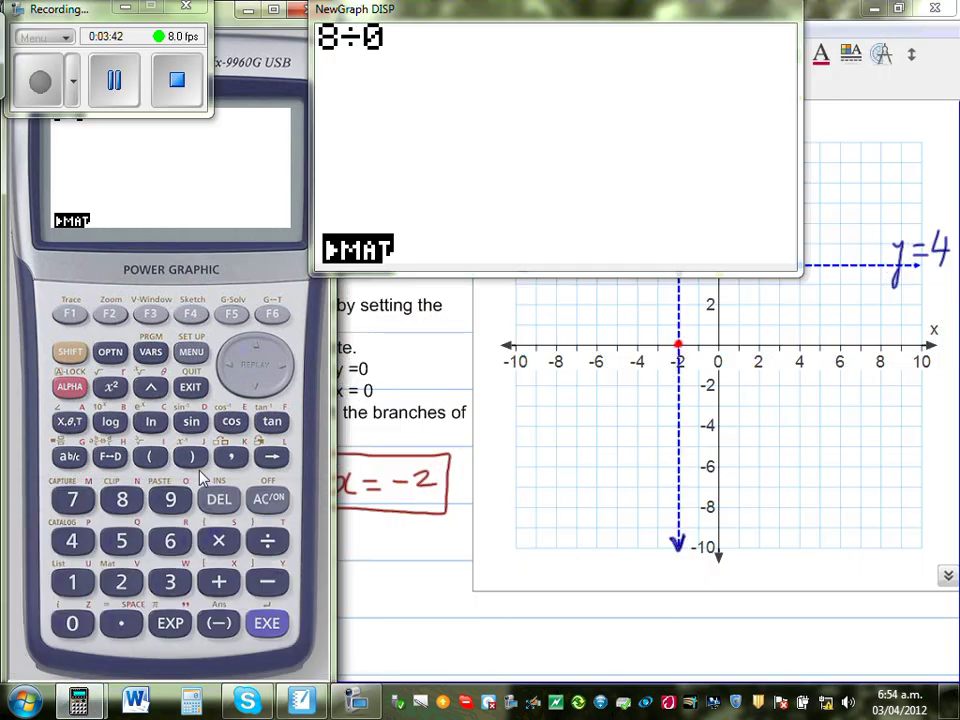
click(278, 507)
click(426, 598)
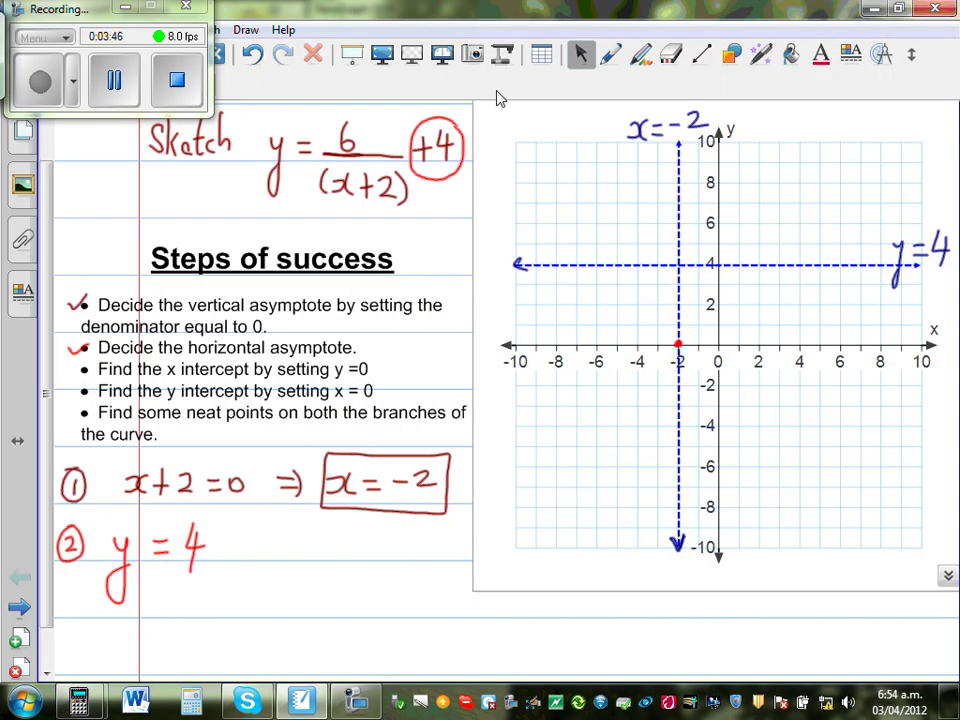
click(610, 56)
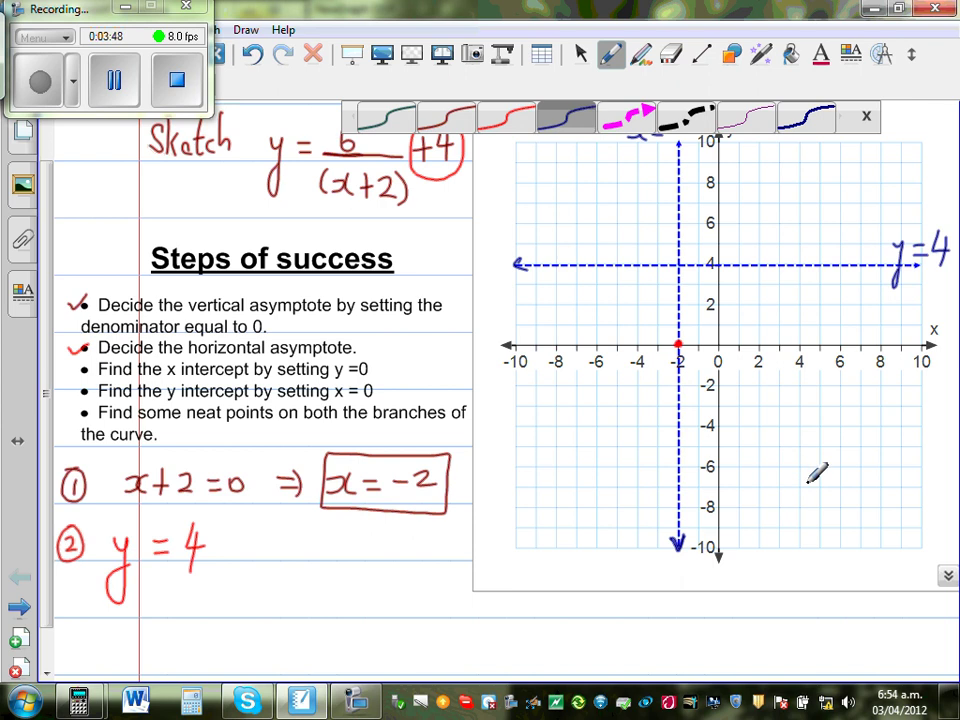
Handwrite y = 6/(x+2) + 4 in blue ink at the bottom right of the grid
drag(797, 492, 803, 507)
drag(810, 490, 795, 547)
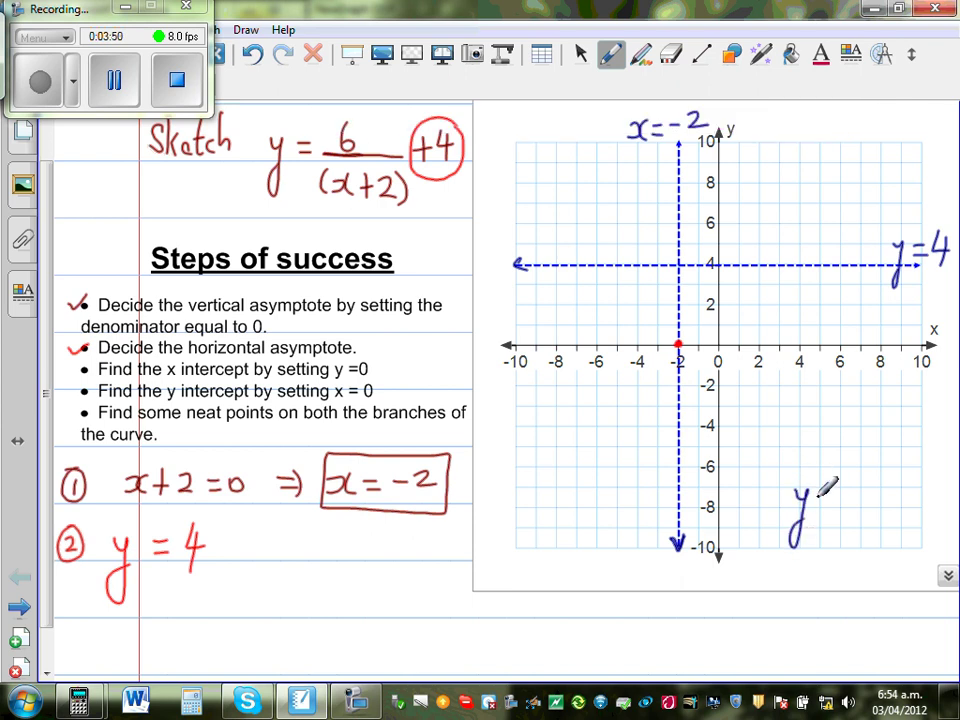
mouse_move(819, 492)
mouse_down()
mouse_move(834, 490)
mouse_move(834, 503)
mouse_move(852, 506)
mouse_up()
mouse_move(842, 511)
mouse_down()
mouse_move(875, 509)
mouse_move(842, 547)
mouse_up()
drag(852, 531, 902, 554)
drag(894, 497, 909, 496)
mouse_move(902, 488)
mouse_down()
mouse_move(901, 506)
mouse_move(932, 497)
mouse_move(924, 510)
mouse_up()
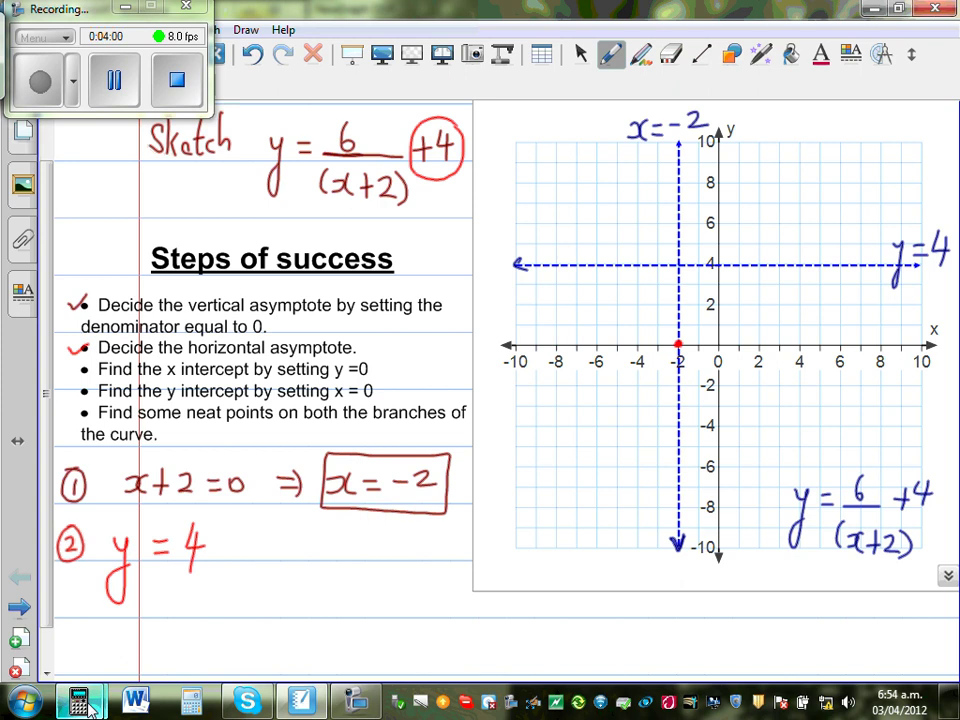
Bring up the calculator emulator and key in 6÷(100+2)
mouse_move(78, 700)
click(327, 600)
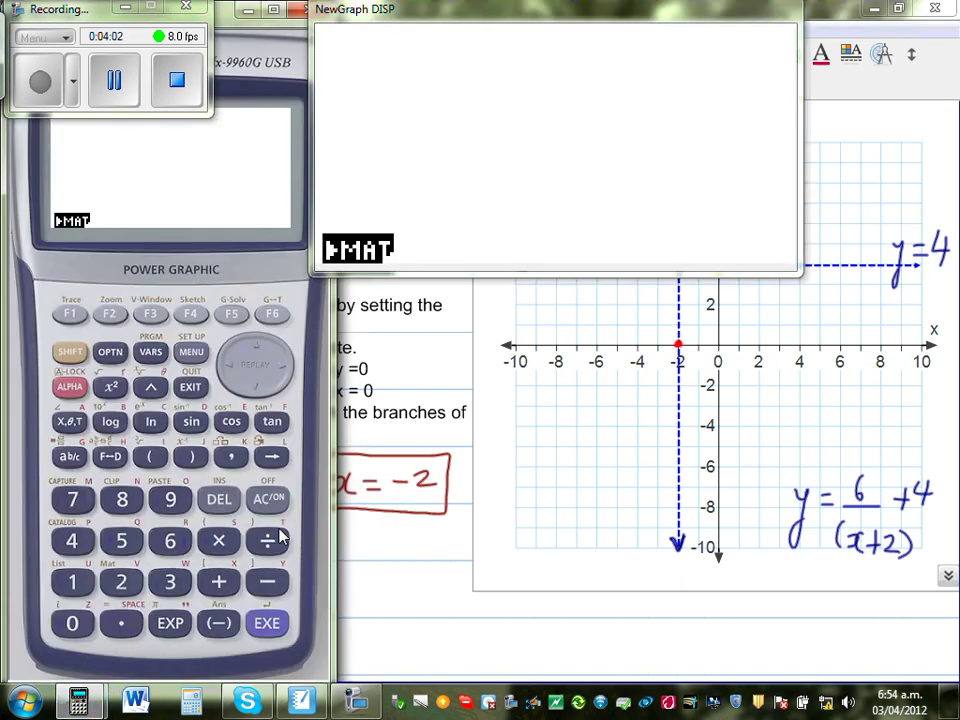
click(170, 540)
click(255, 540)
click(153, 457)
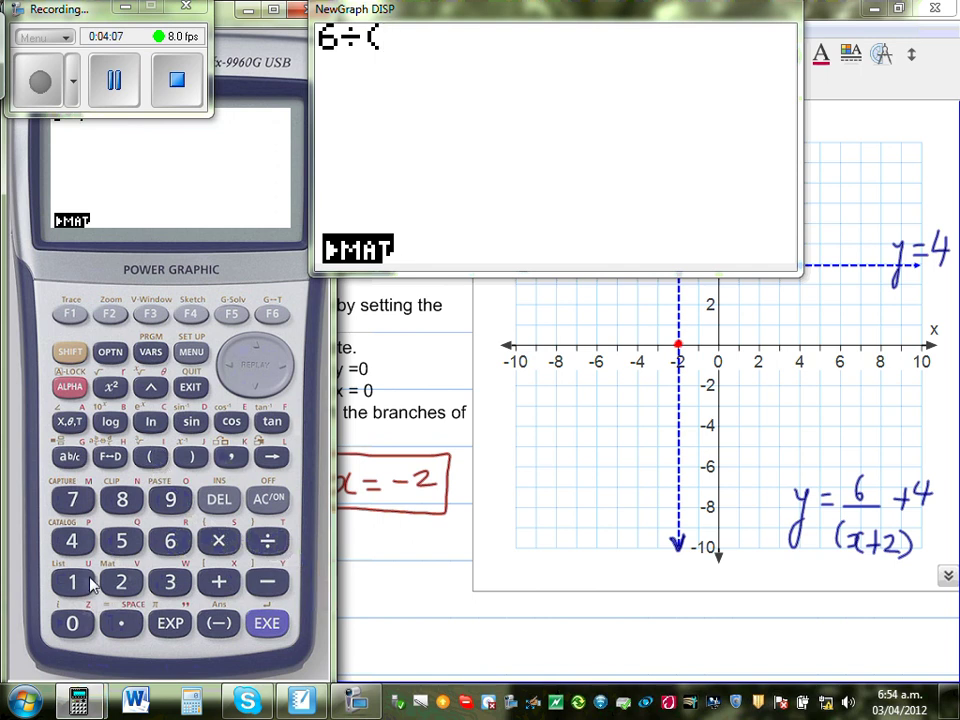
click(72, 582)
click(72, 623)
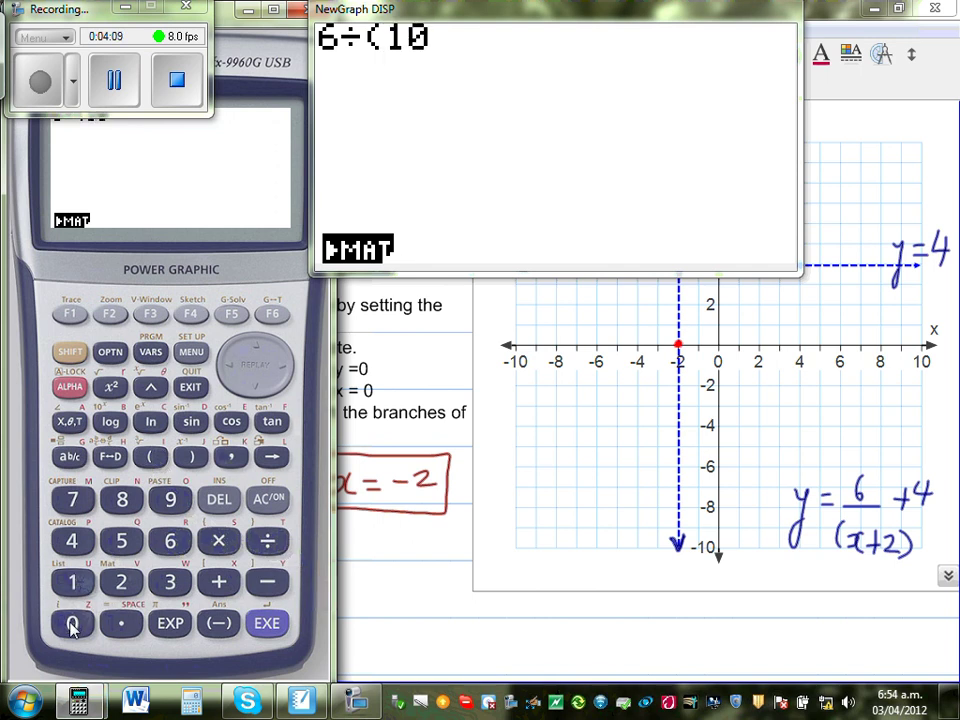
click(72, 623)
click(218, 582)
click(121, 582)
click(191, 457)
Add +4 and evaluate to 4.058823529, then recall the expression for editing
click(218, 582)
click(70, 541)
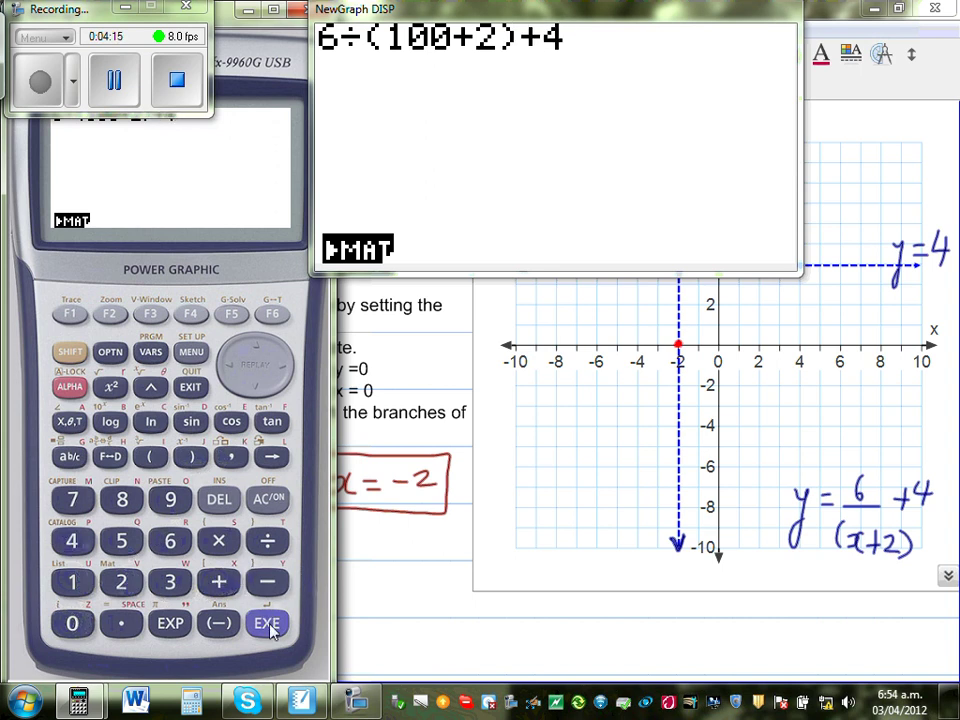
click(267, 623)
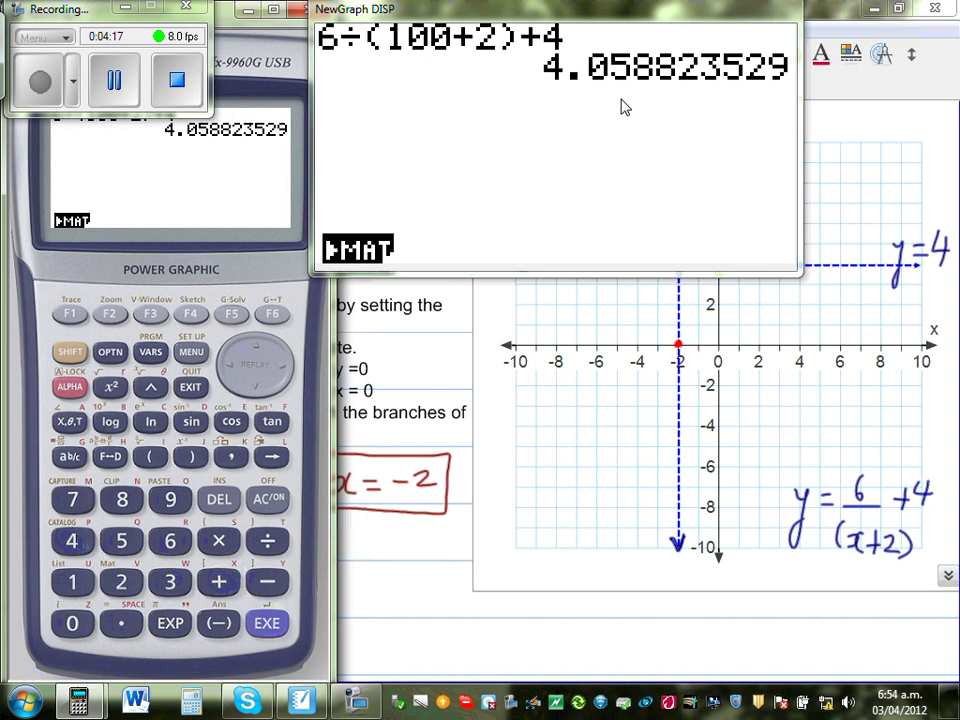
click(295, 373)
click(296, 372)
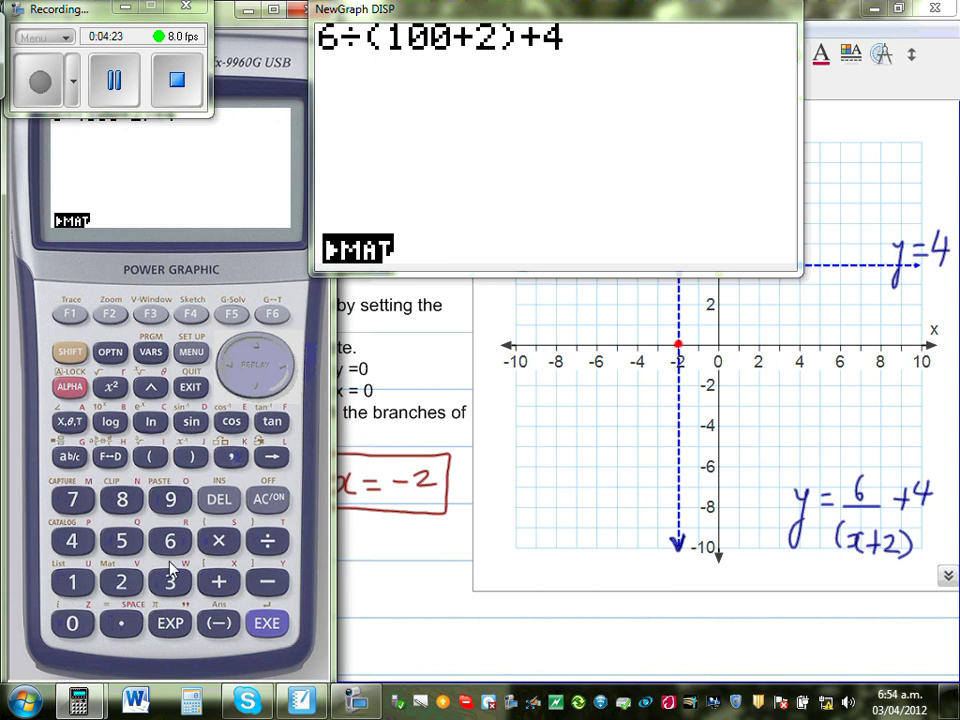
Re-evaluate 6÷(x+2)+4 with x = 1000 and then x = 10000
click(67, 622)
click(267, 623)
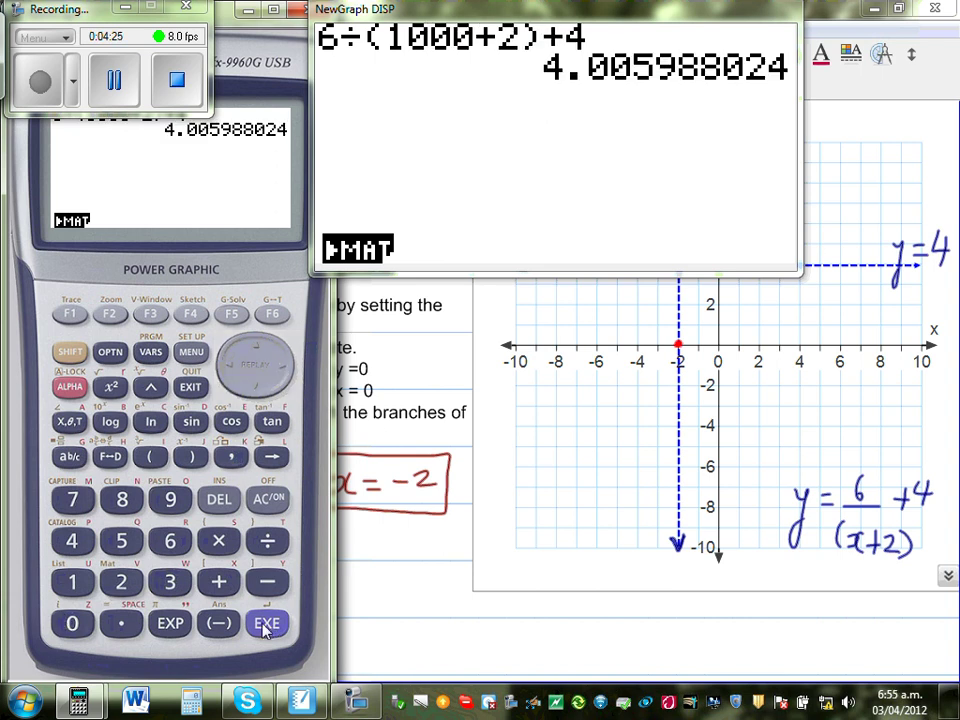
click(285, 373)
click(287, 369)
click(287, 369)
click(287, 369)
click(280, 366)
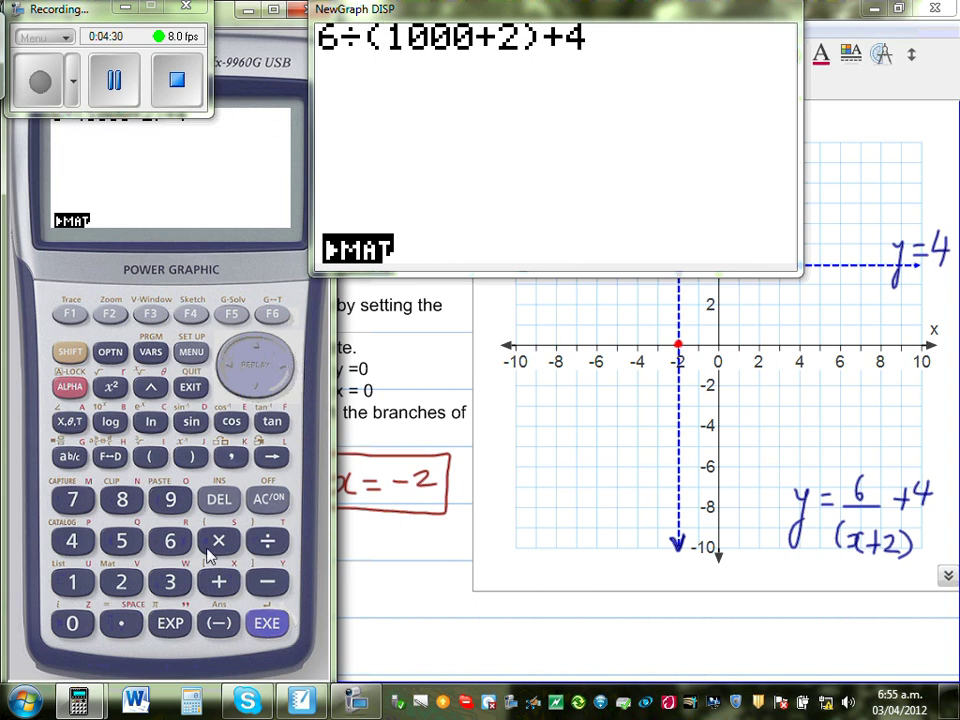
click(67, 622)
click(267, 623)
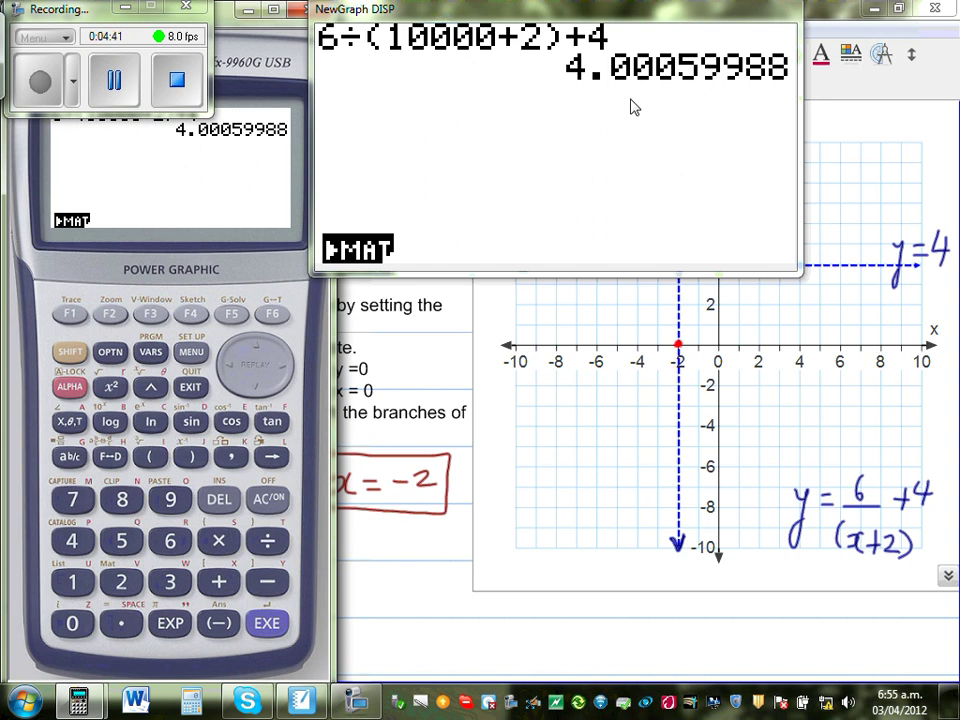
Evaluate with x = 10000000, getting 4.0000006, and return to the notebook
click(285, 375)
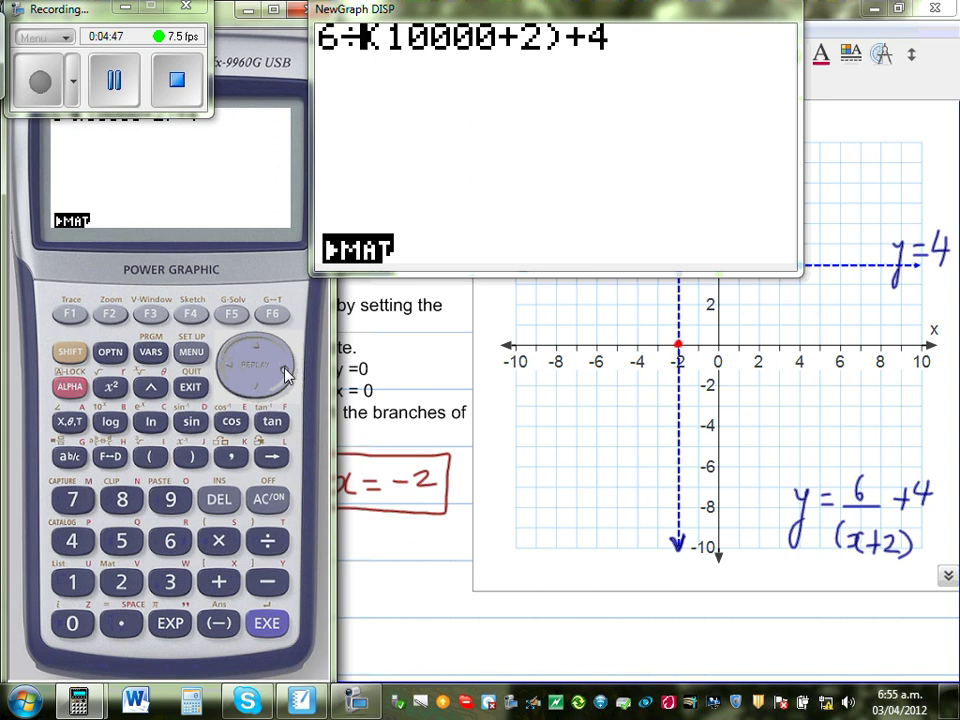
click(287, 375)
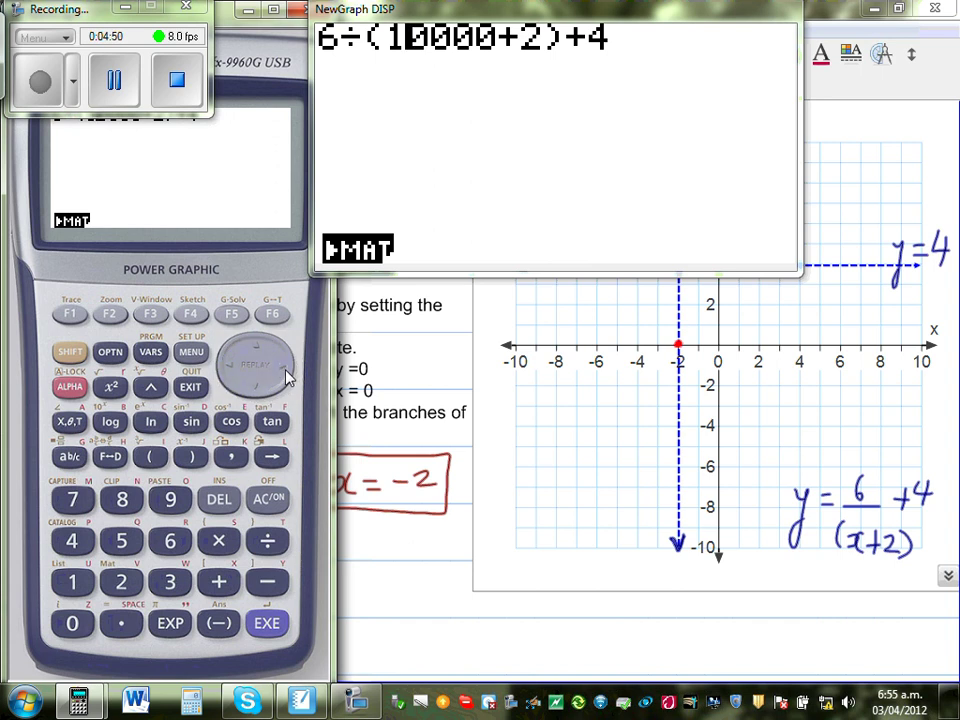
click(73, 624)
click(73, 624)
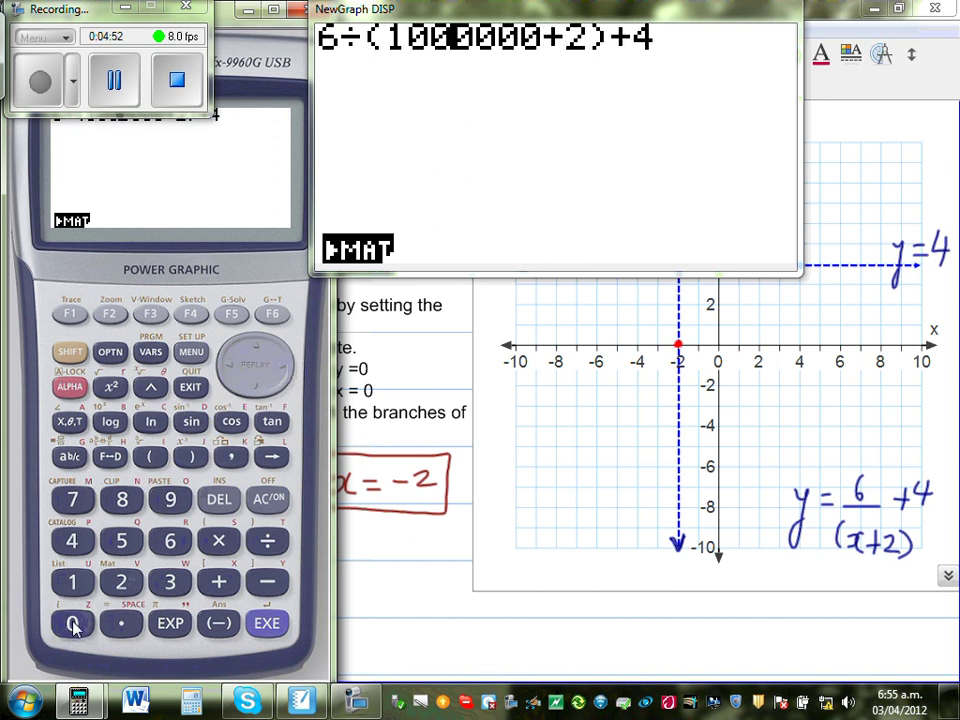
click(73, 624)
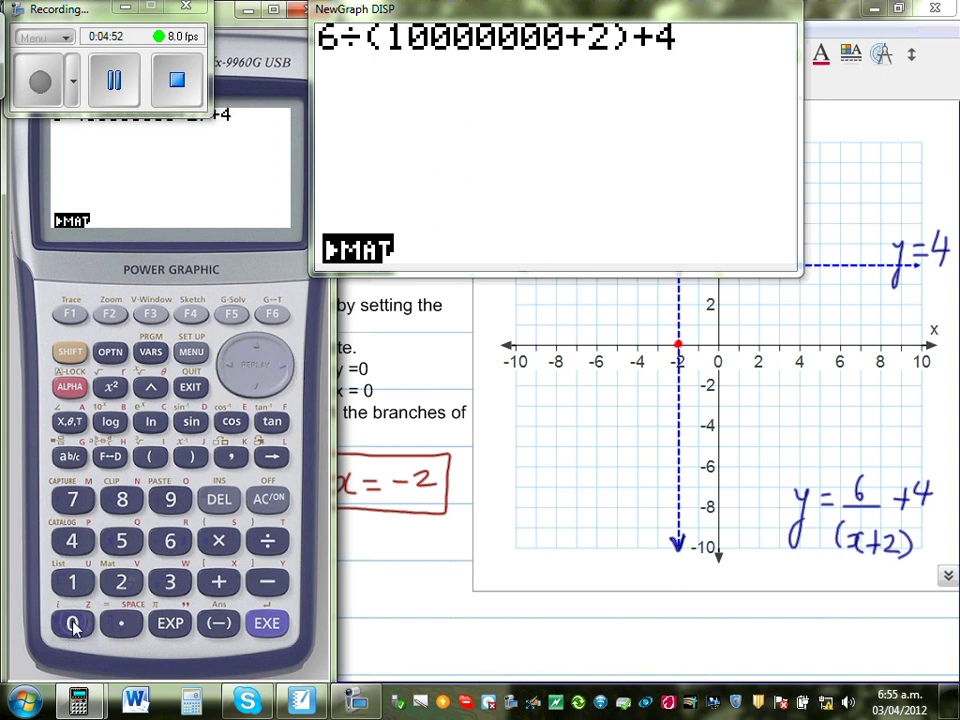
click(266, 623)
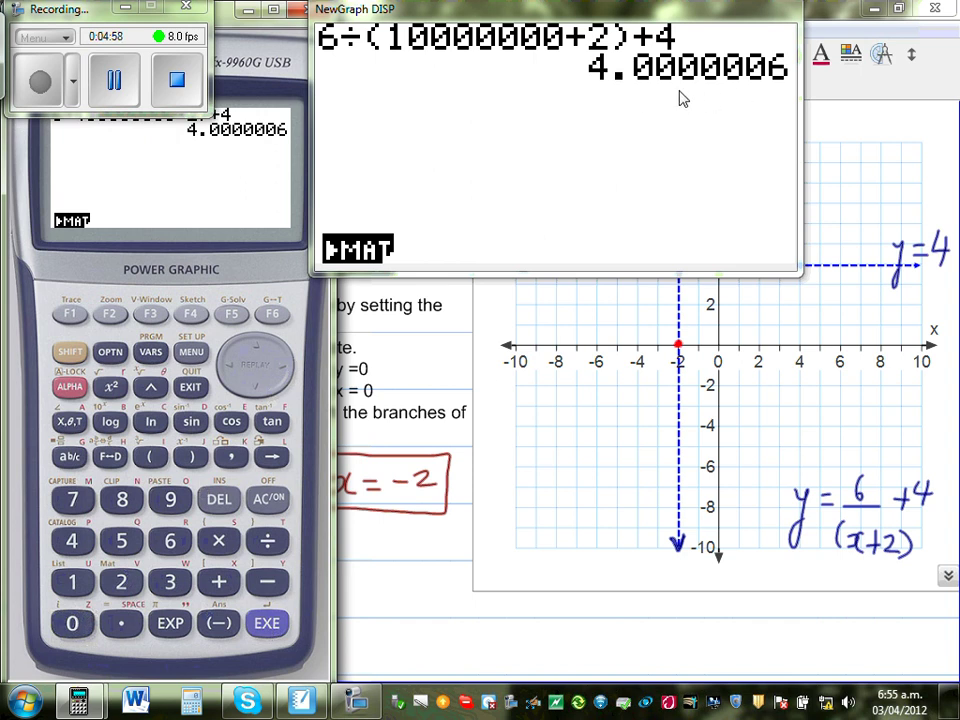
click(546, 549)
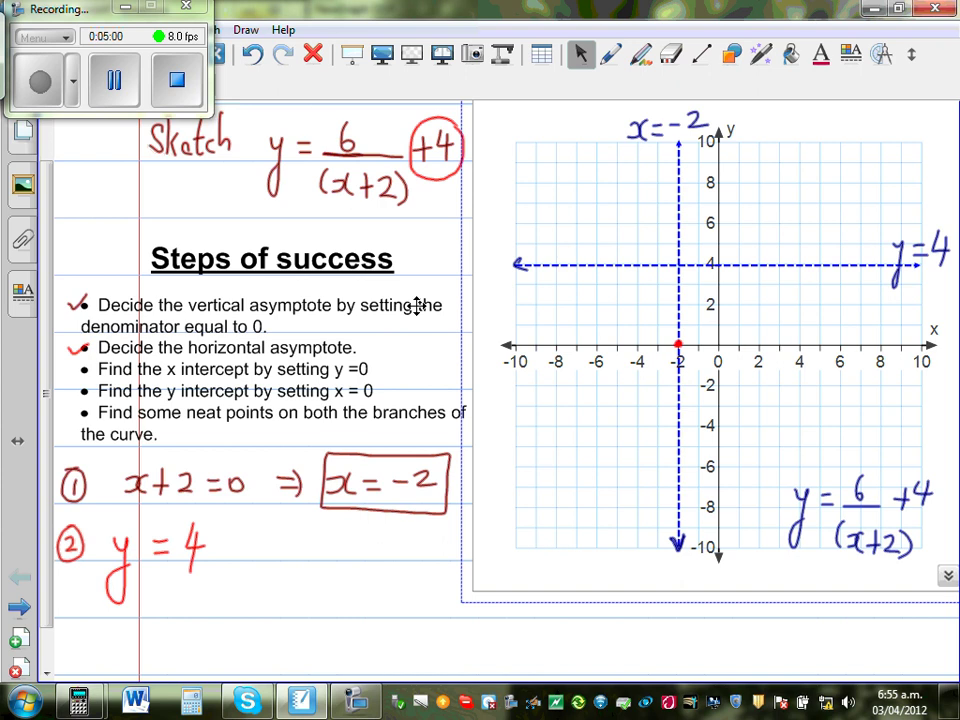
Handwrite 'When x → ∞⁺, y → 4' beneath the y = 4 working
click(612, 57)
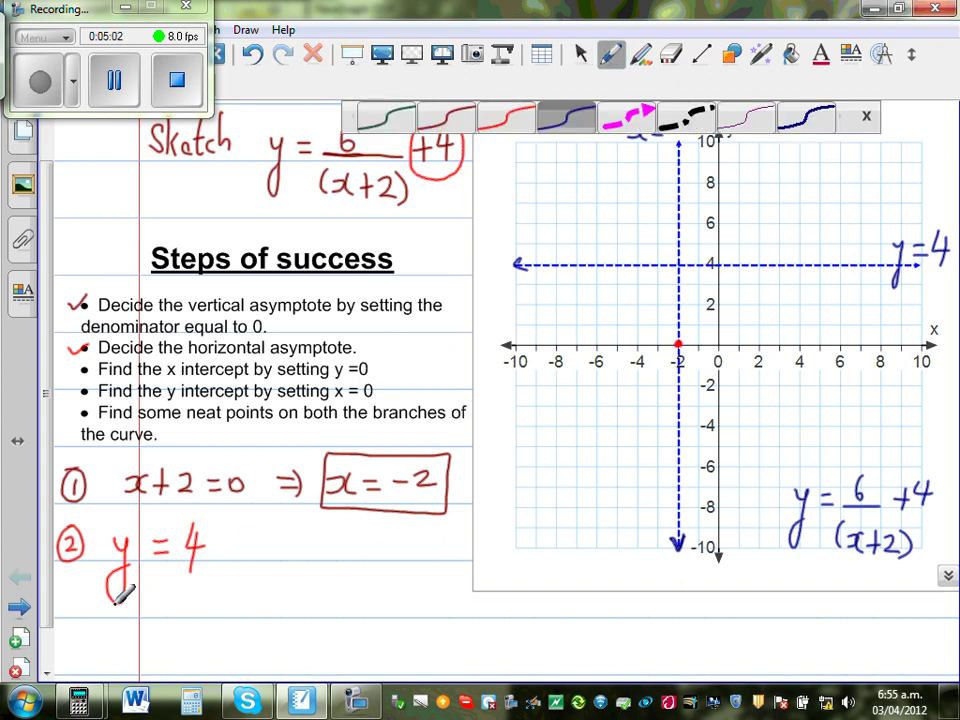
mouse_move(160, 588)
mouse_down()
mouse_move(161, 598)
mouse_move(188, 572)
mouse_move(218, 597)
mouse_move(311, 597)
mouse_move(325, 585)
mouse_move(313, 600)
mouse_move(346, 575)
mouse_move(349, 591)
mouse_up()
mouse_move(343, 582)
mouse_down()
mouse_move(357, 581)
mouse_move(384, 643)
mouse_move(421, 607)
mouse_move(452, 611)
mouse_move(445, 620)
mouse_up()
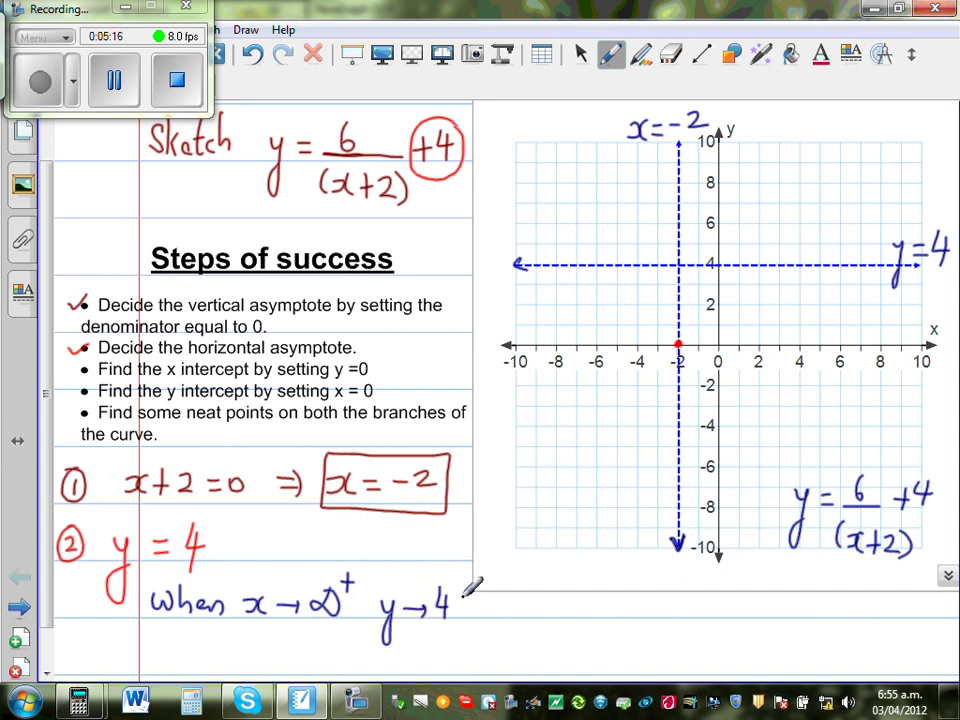